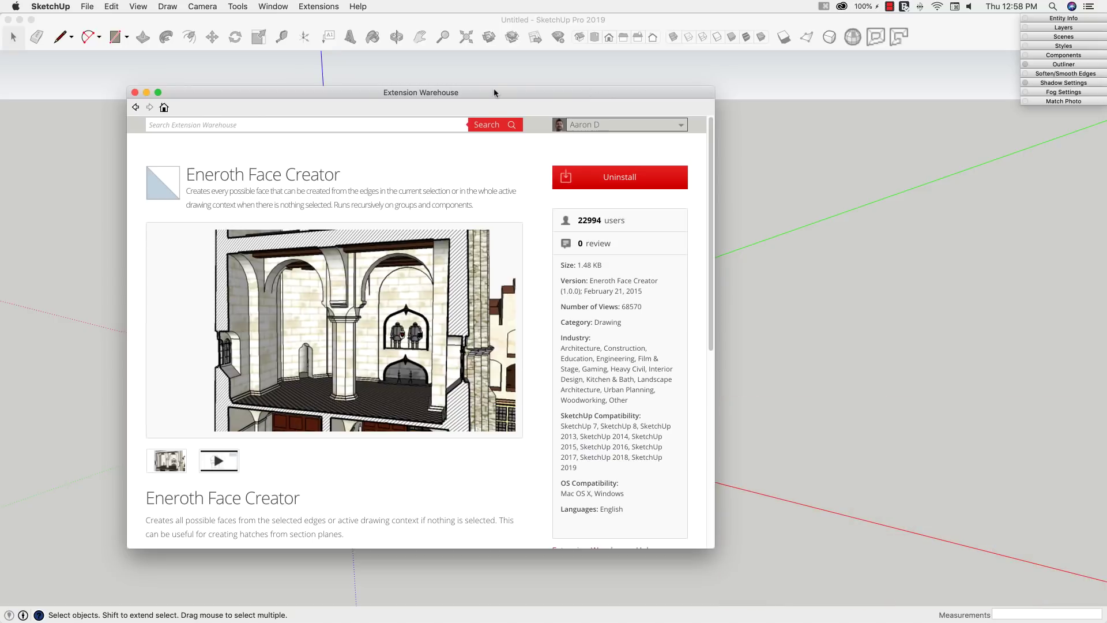
Step: Read through the Eneroth Face Creator description in Extension Warehouse, then close the window
mouse_move(493, 91)
left_mouse_down()
mouse_move(681, 88)
mouse_move(649, 81)
left_mouse_up()
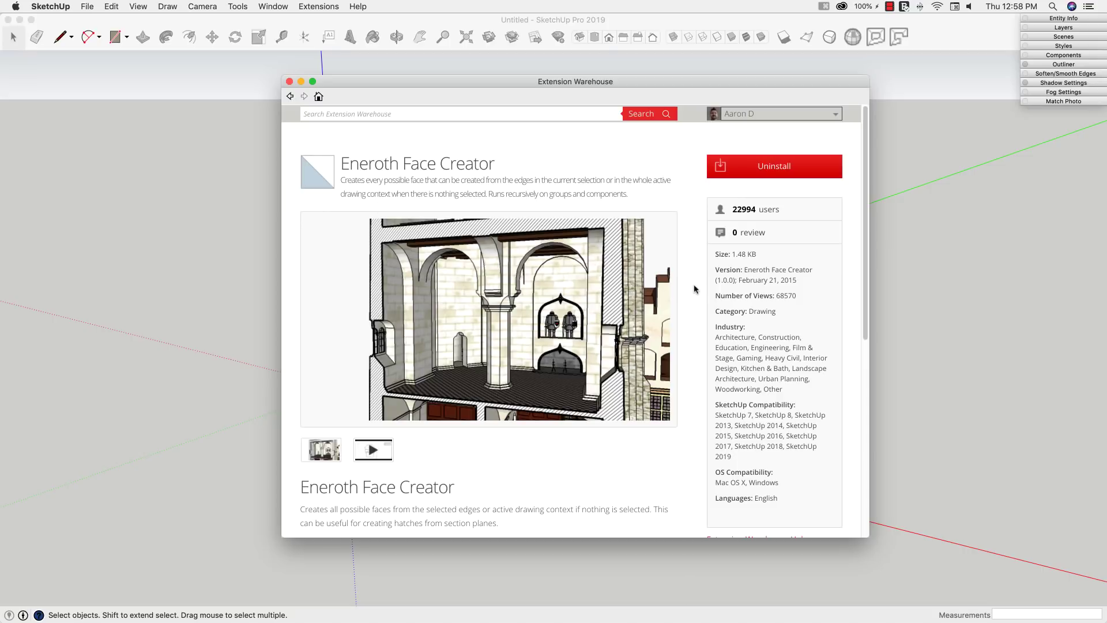
scroll(694, 289, "down", 2)
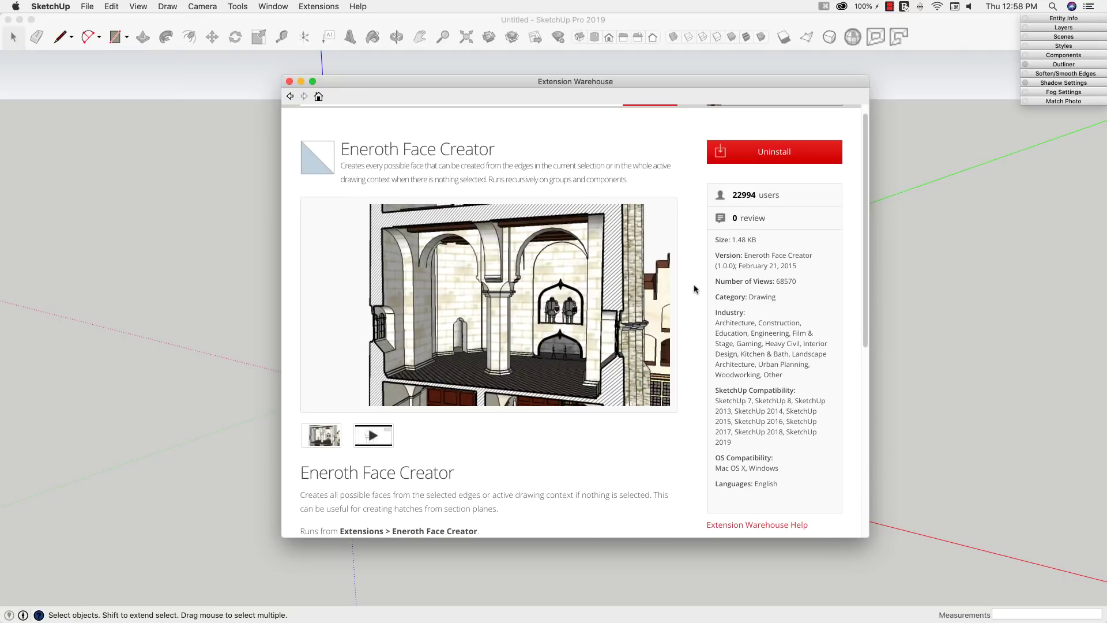
scroll(694, 288, "down", 2)
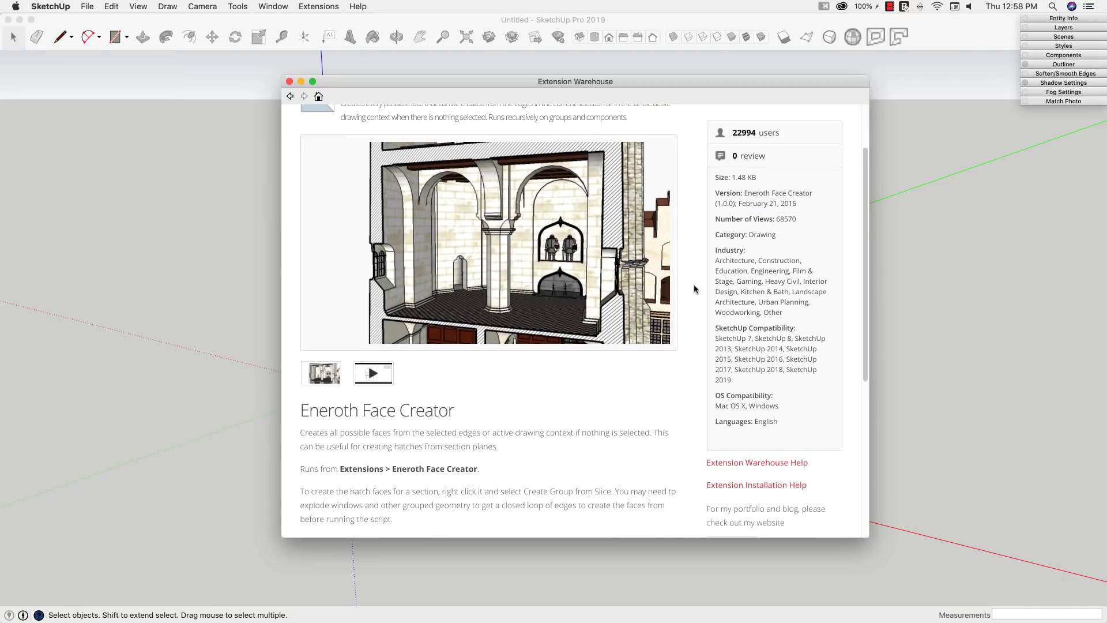
scroll(694, 289, "down", 1)
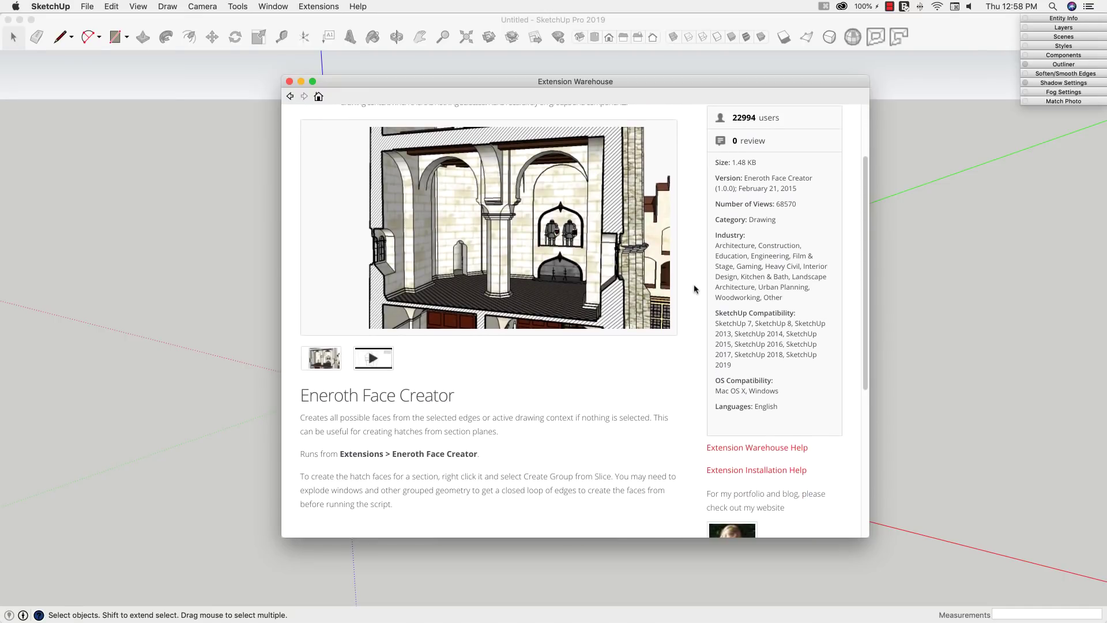
scroll(694, 288, "down", 5)
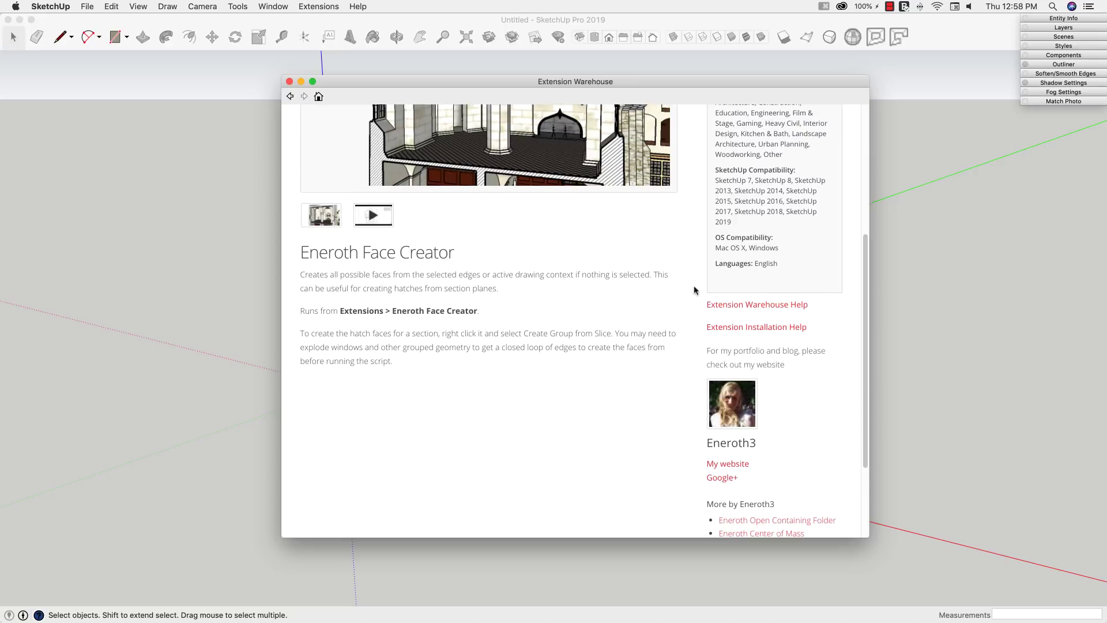
scroll(695, 289, "down", 2)
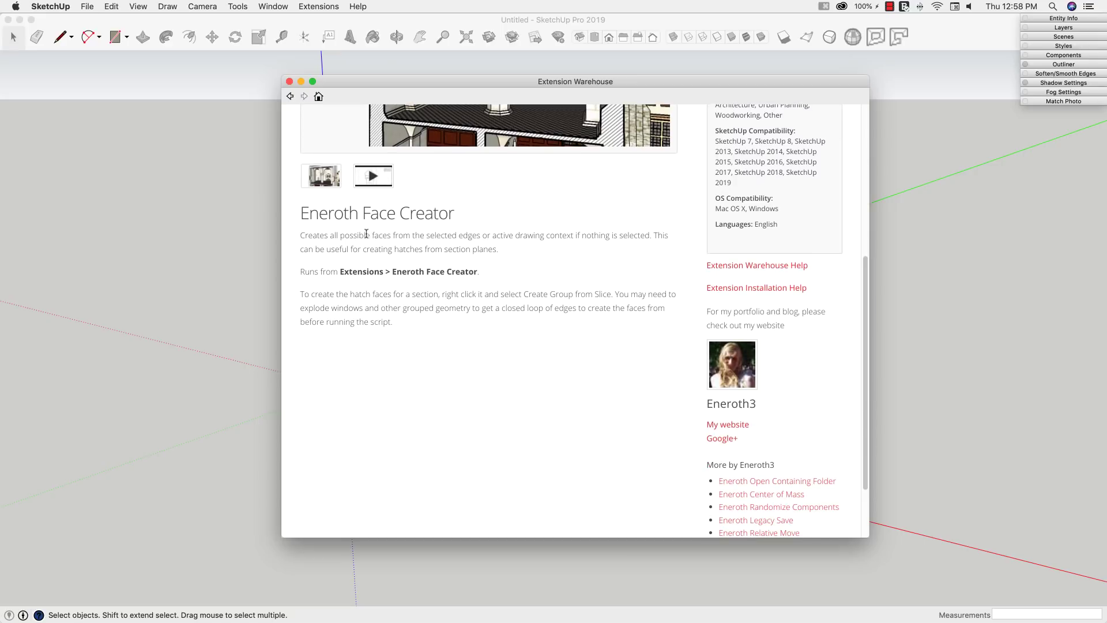
scroll(600, 410, "down", 2)
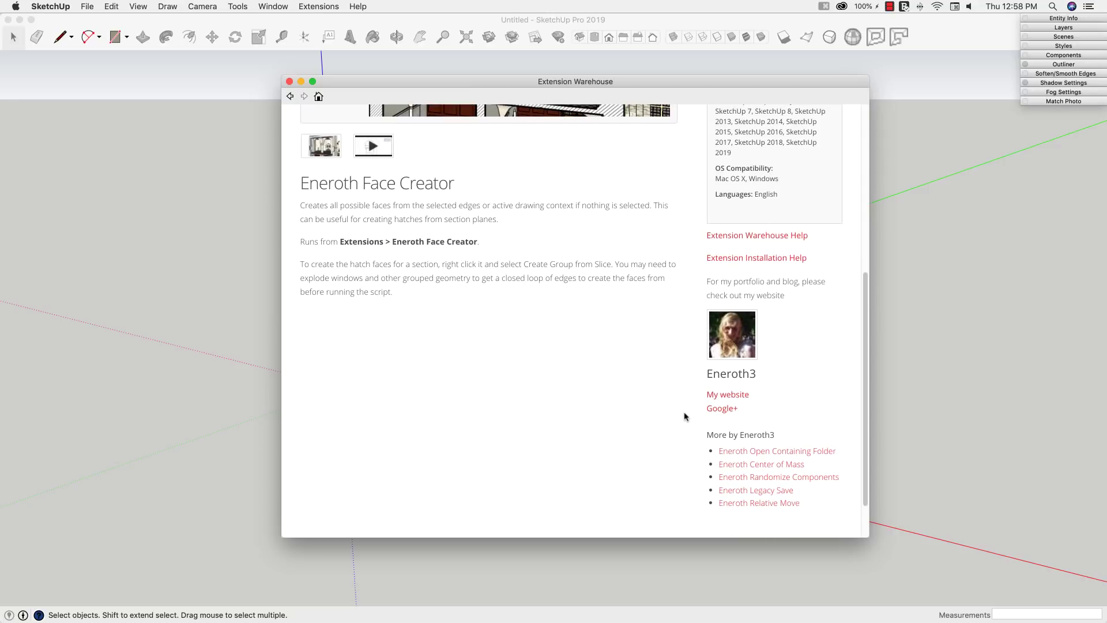
scroll(684, 415, "up", 5)
scroll(685, 415, "up", 10)
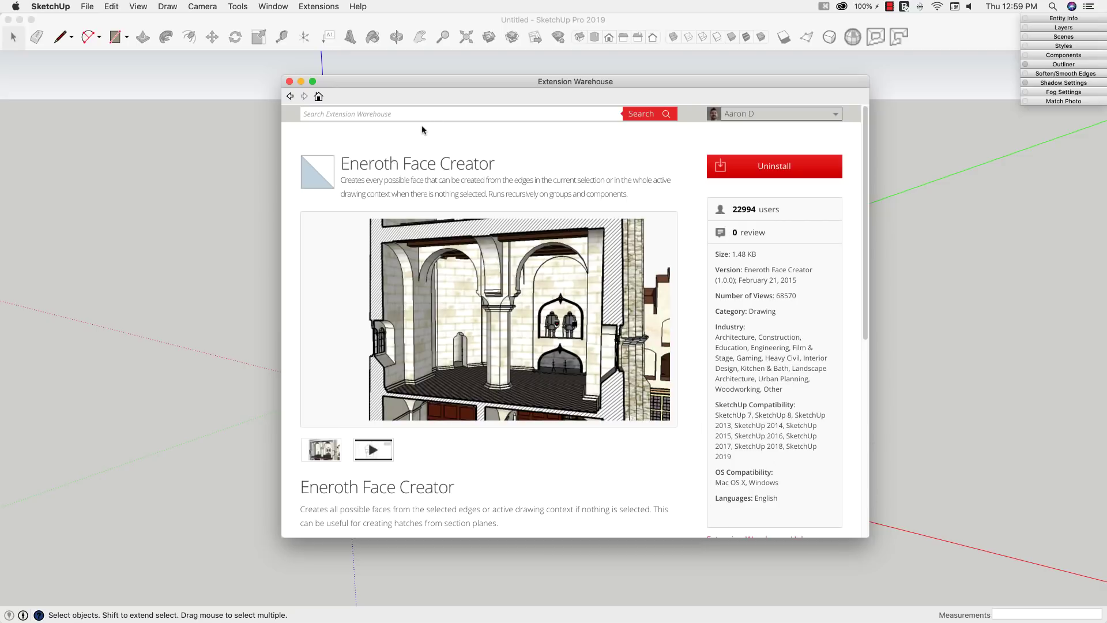
left_click(289, 82)
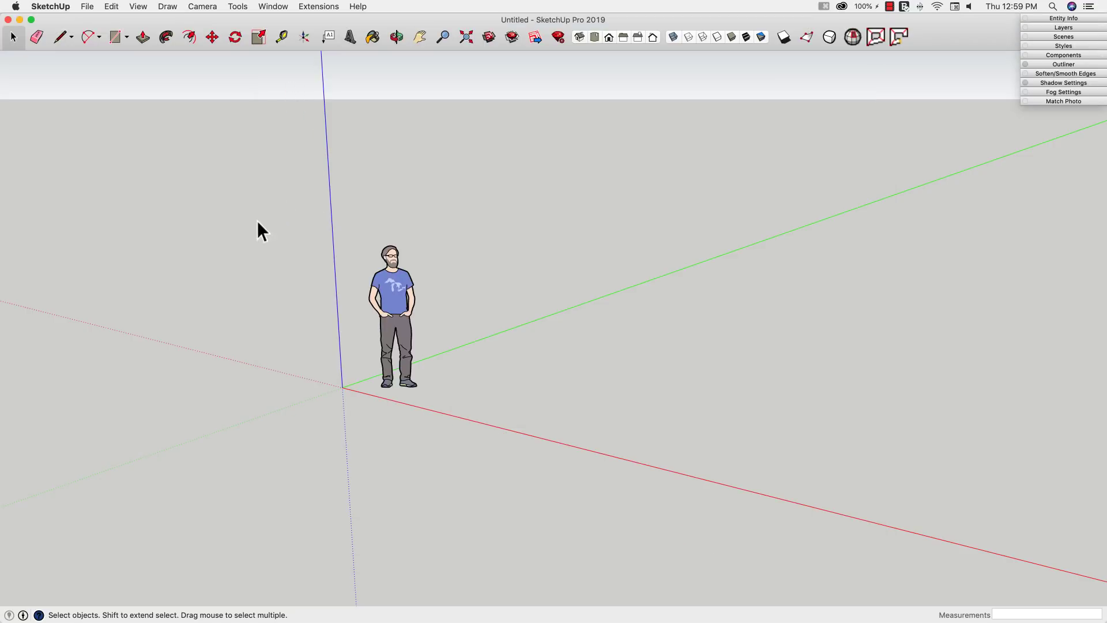
Step: Import House for LayOut.dwg from the Desktop and dismiss the Import Results summary
left_click(87, 7)
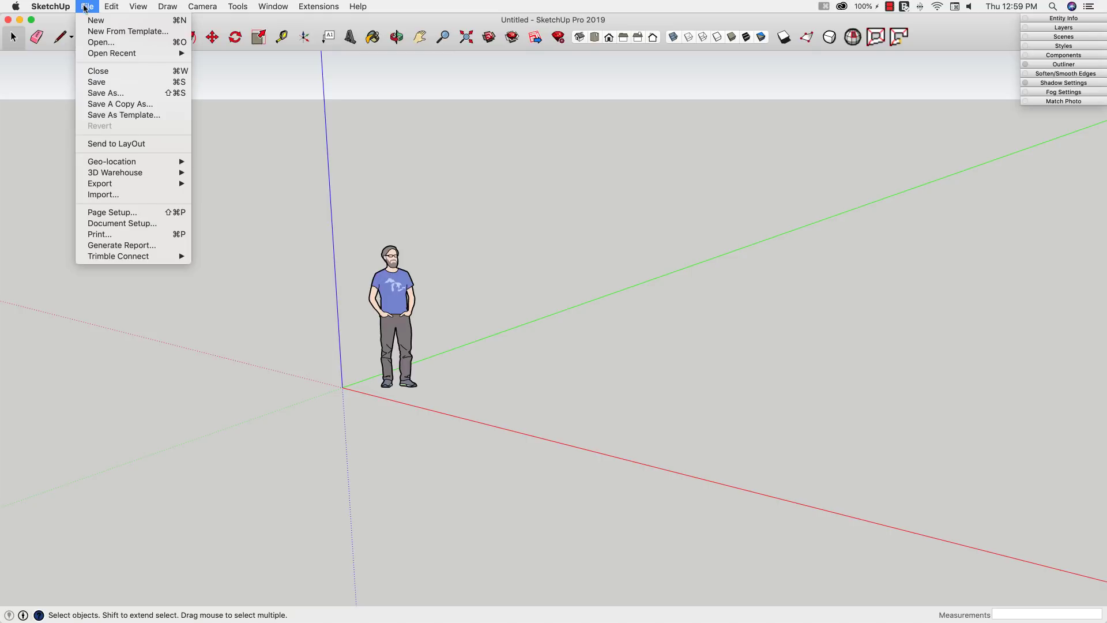
left_click(112, 196)
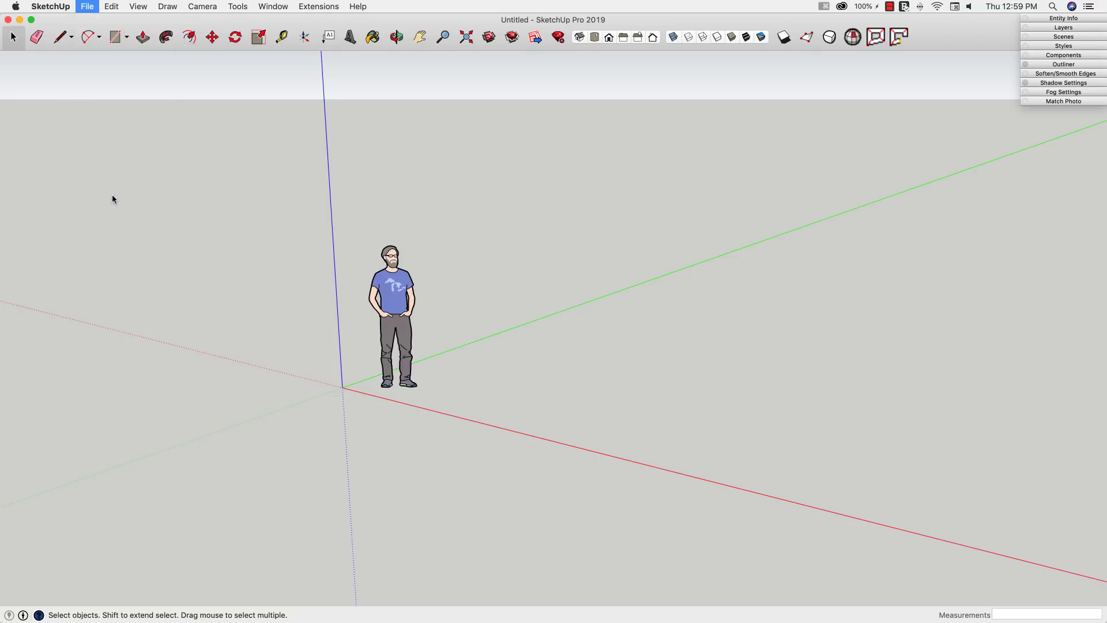
left_click(378, 112)
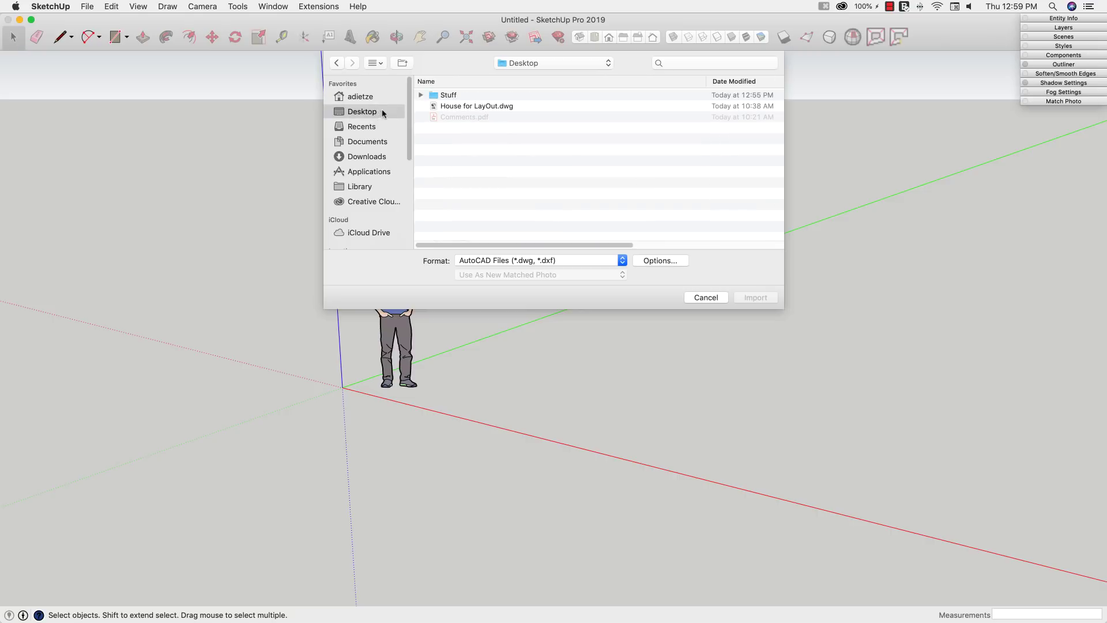
left_click(473, 105)
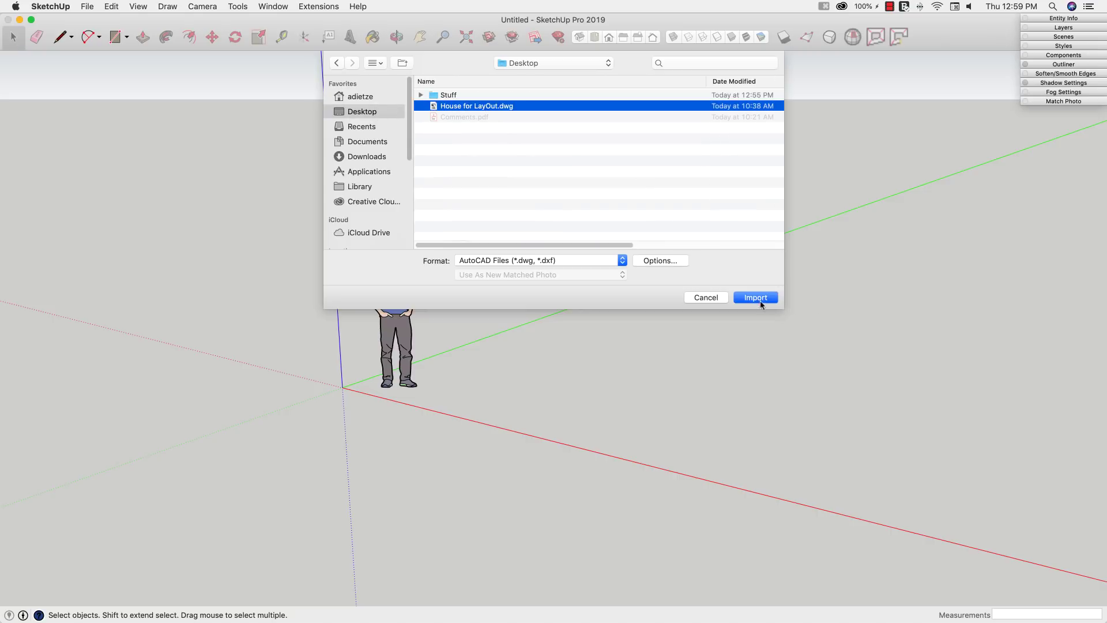
left_click(756, 297)
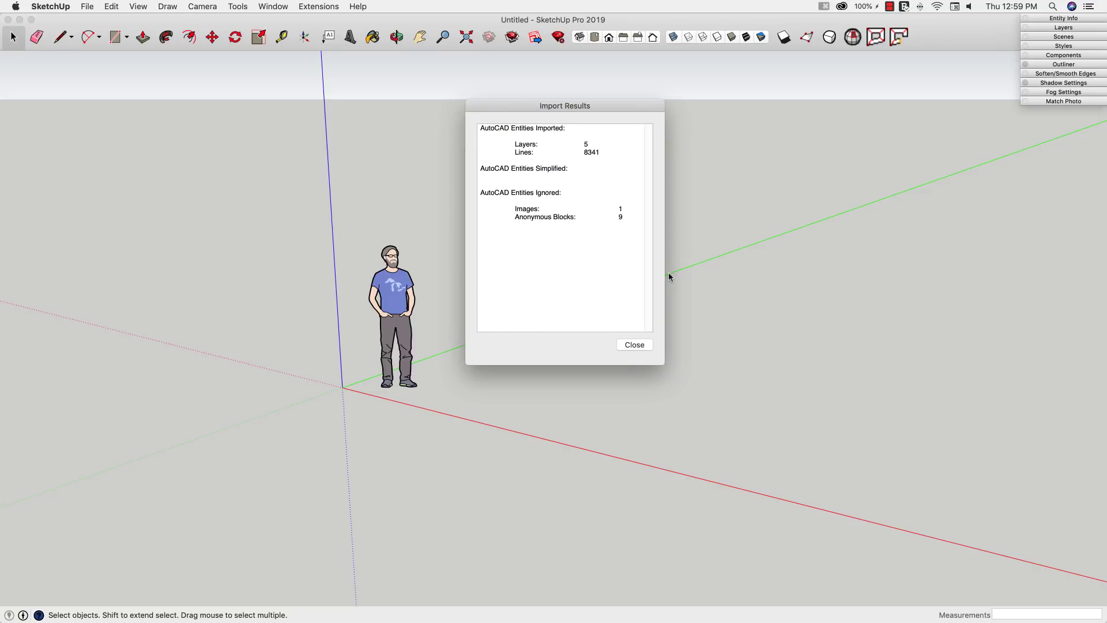
left_click(629, 346)
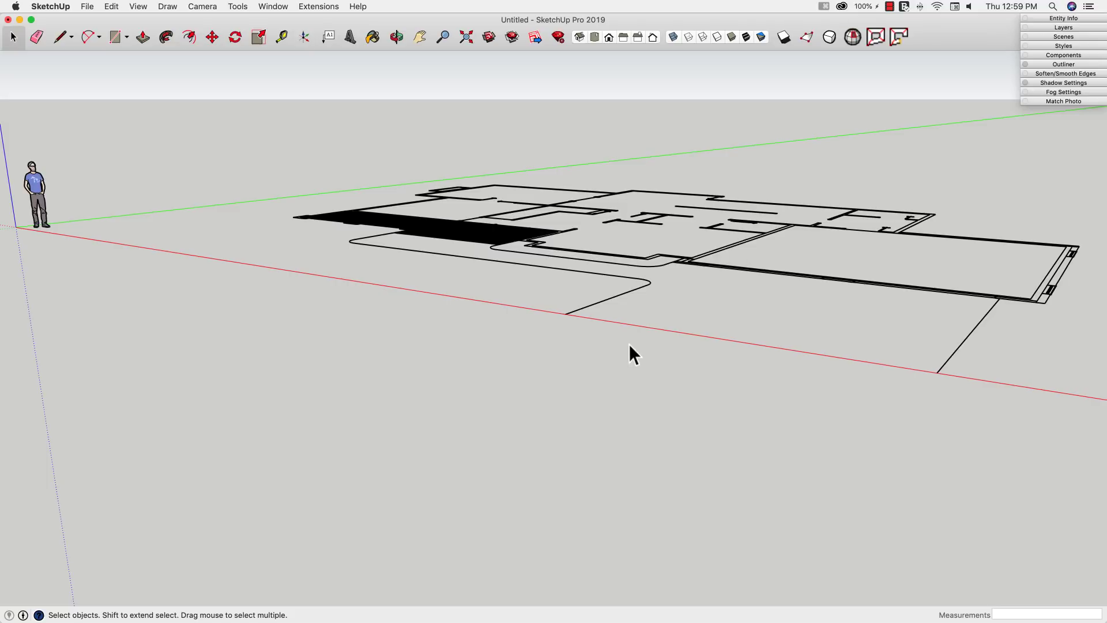
Step: Inspect the imported plan in isometric and top views
key("super+1")
key("super+2")
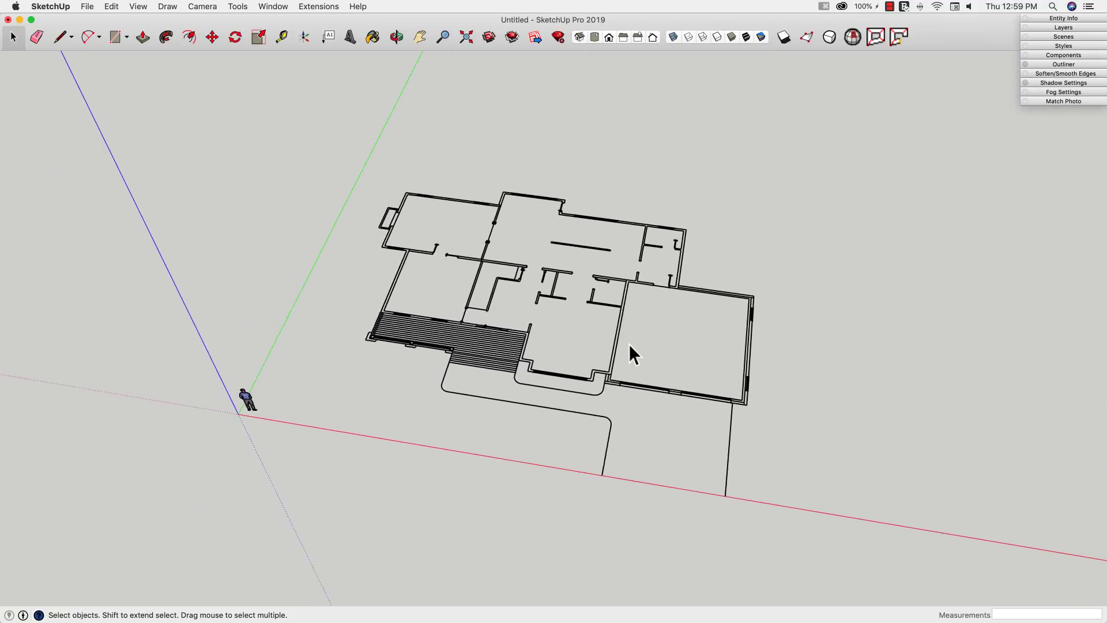
key("super+1")
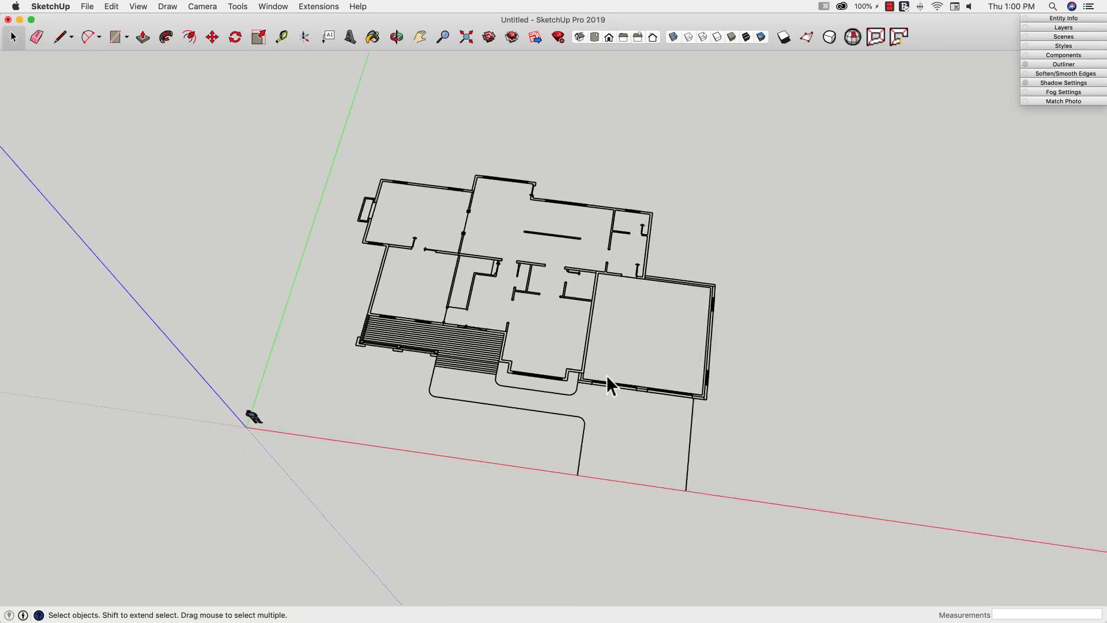
scroll(524, 400, "up", 3)
scroll(534, 391, "up", 6)
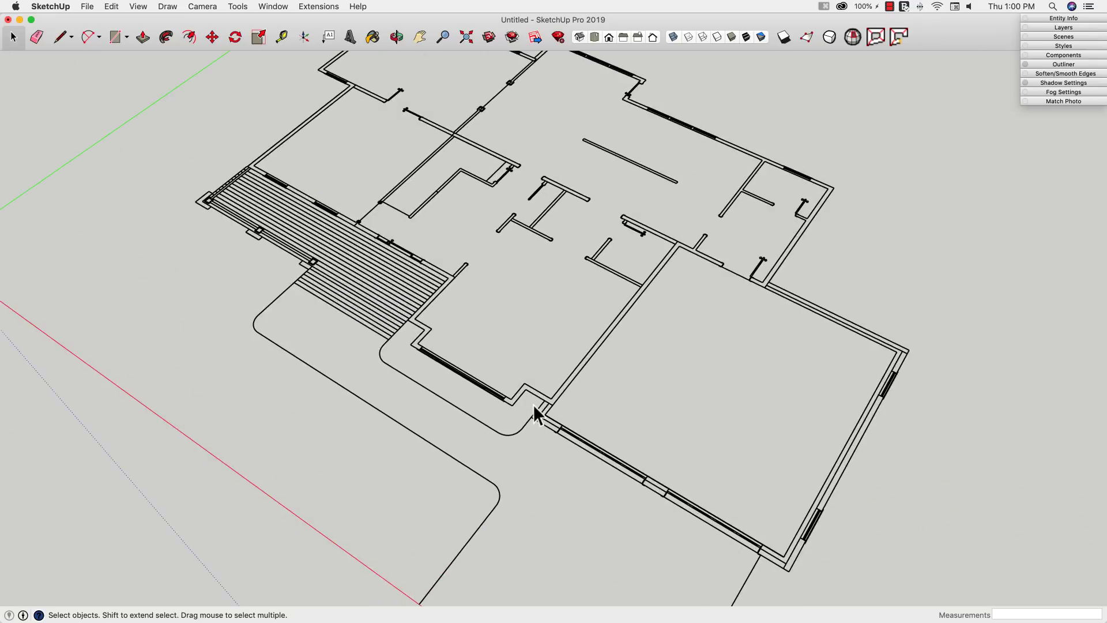
scroll(537, 366, "down", 3)
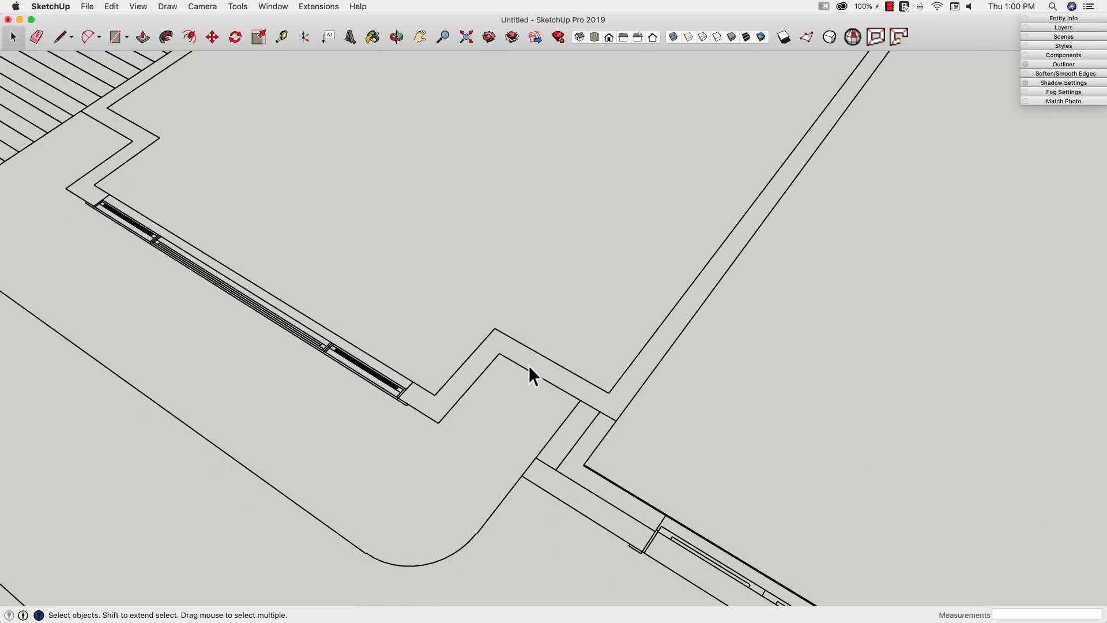
Step: Select the whole imported plan and explode it into loose edges
key("super+a")
key("super+3")
key("super+1")
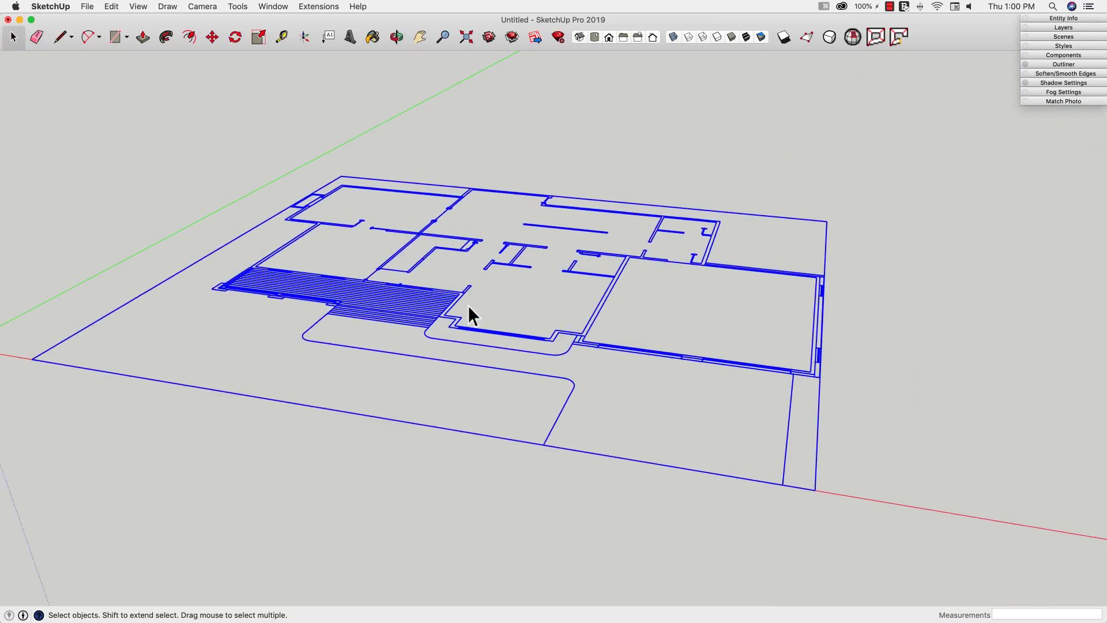
right_click(441, 323)
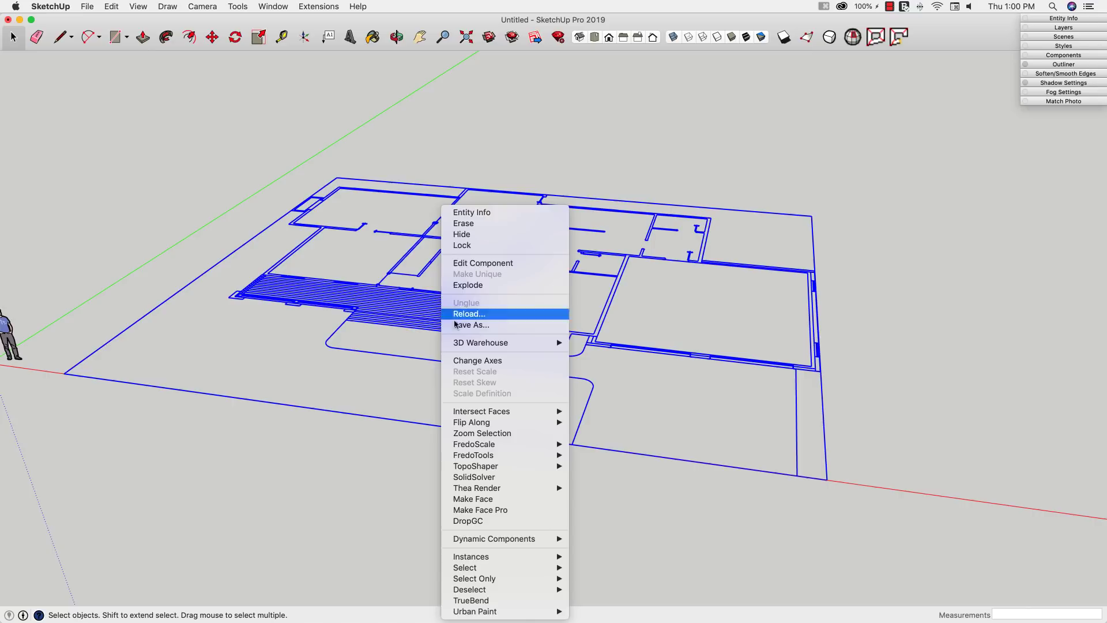
left_click(463, 289)
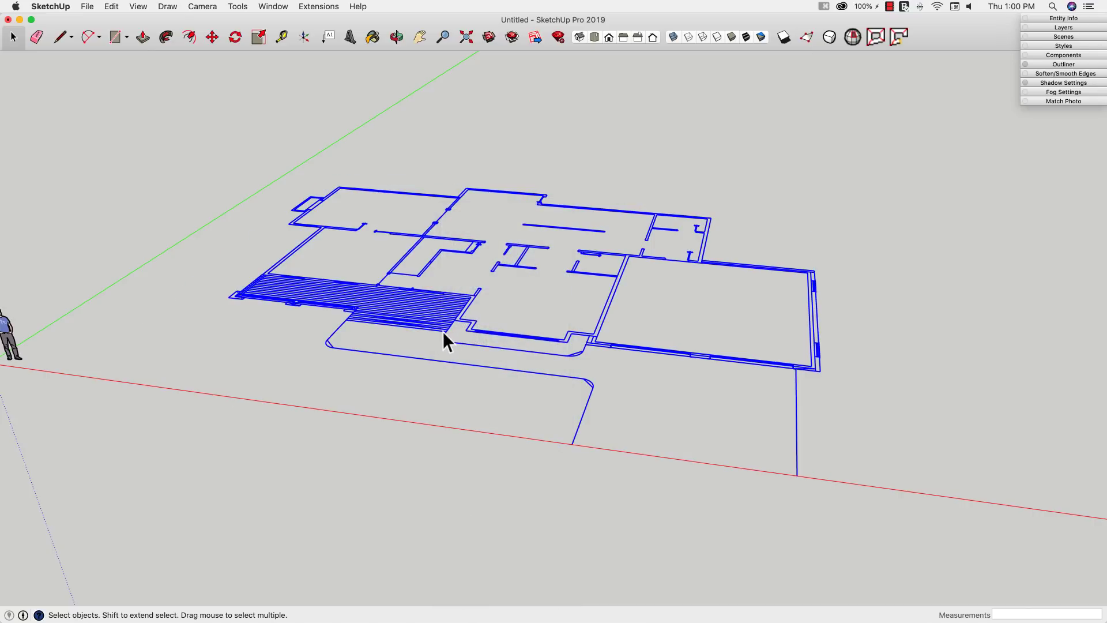
Step: Zoom and orbit onto the gap where the corridor meets the outer wall
left_click(441, 331)
scroll(489, 351, "up", 10)
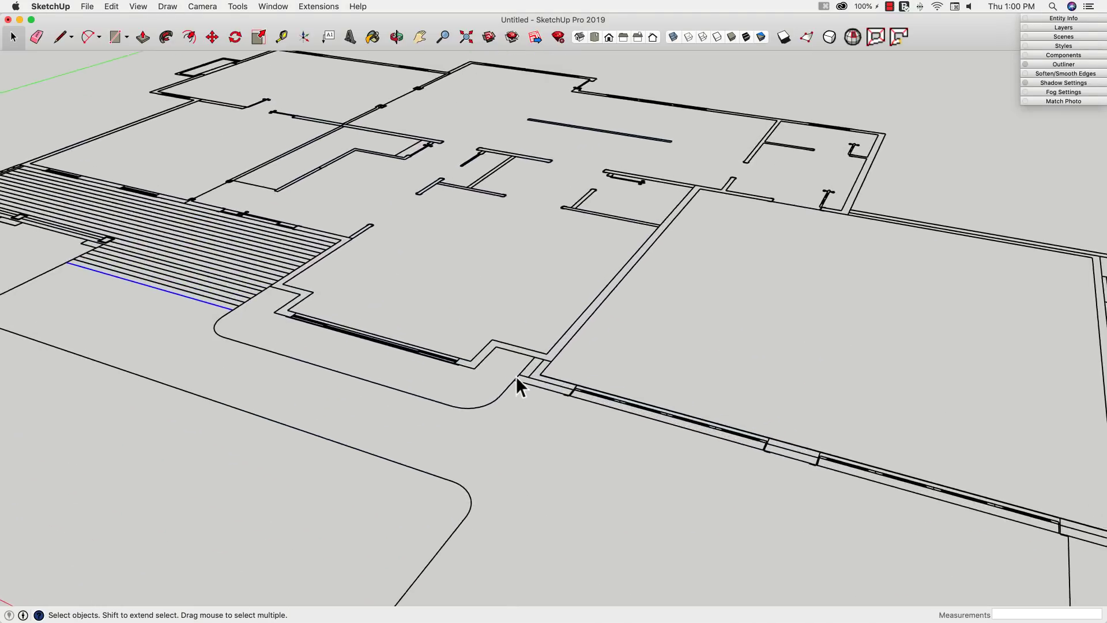
scroll(512, 388, "up", 8)
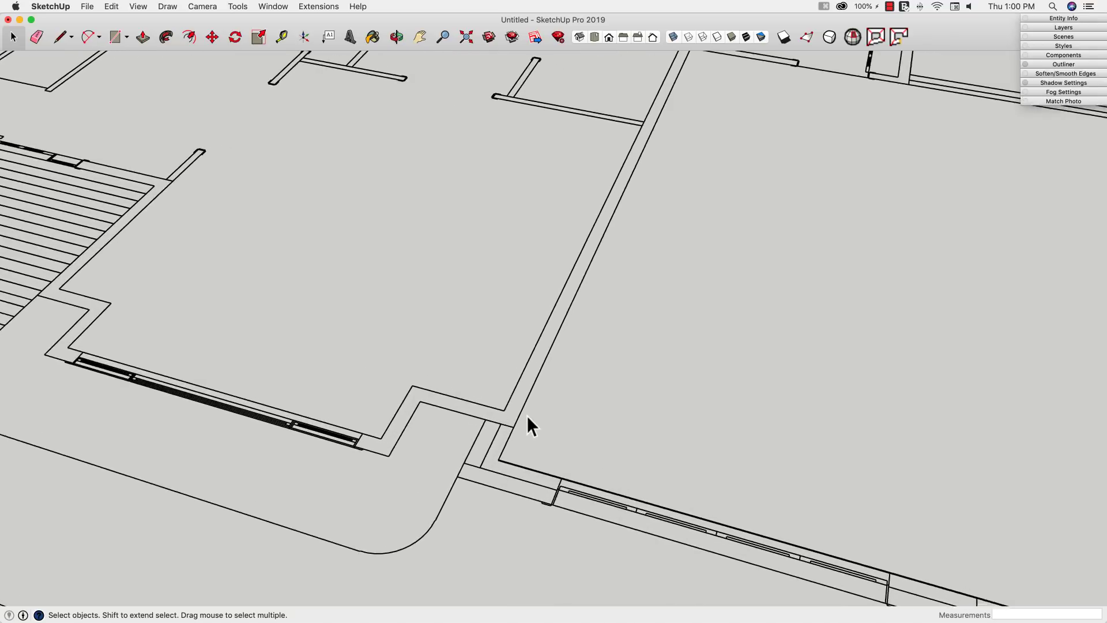
middle_click_drag(487, 420, 459, 350)
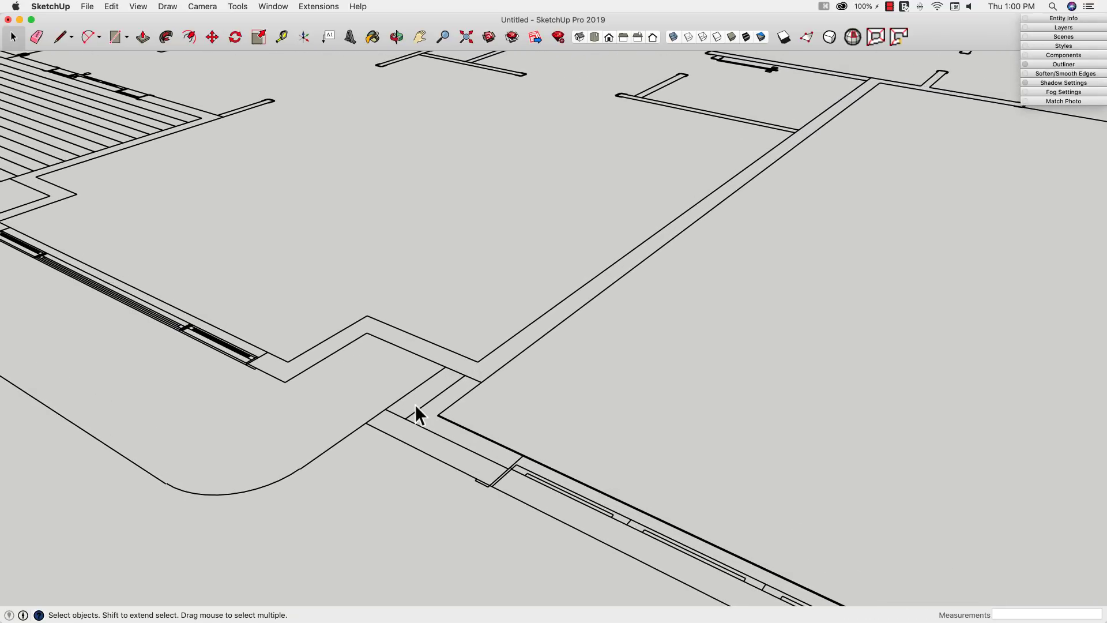
scroll(444, 398, "down", 5)
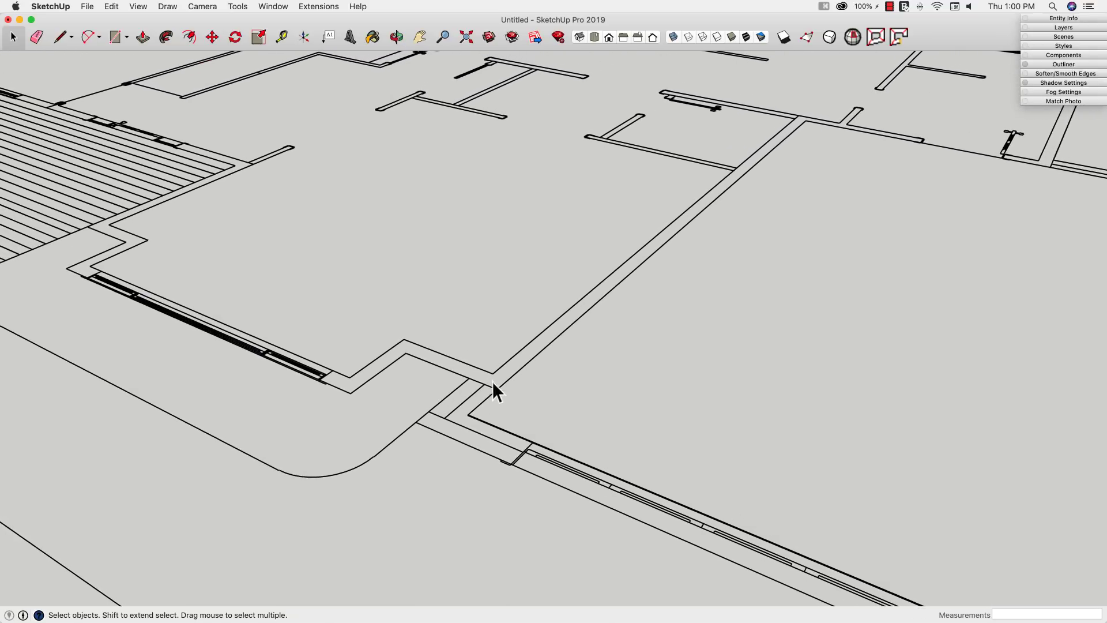
scroll(500, 438, "up", 5)
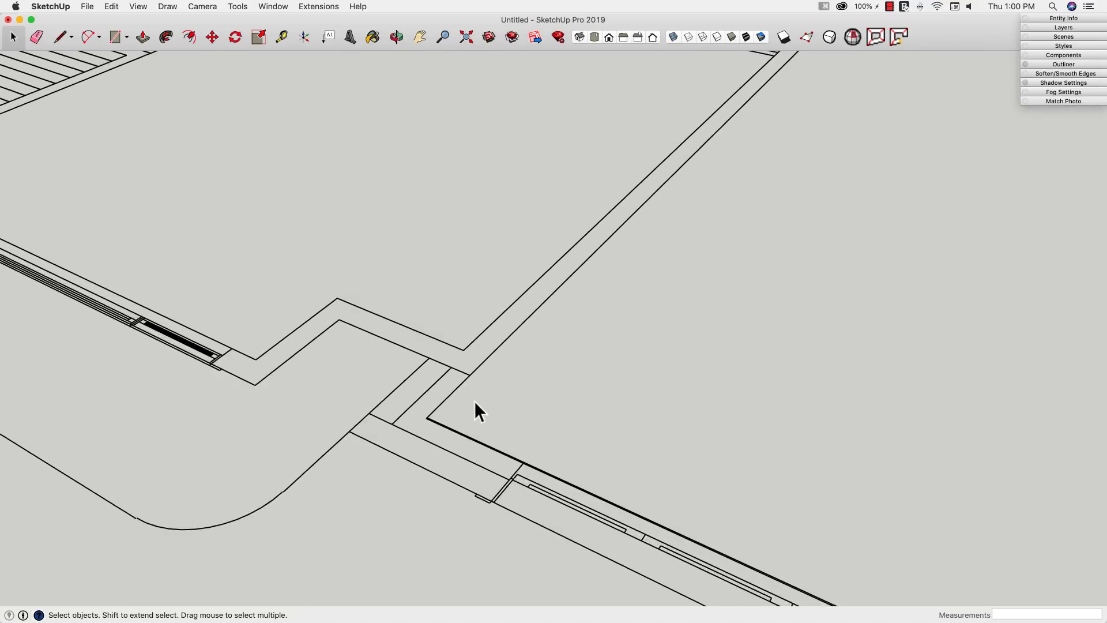
Step: Draw a short edge across the corridor gap to close it
key("l")
left_click(447, 362)
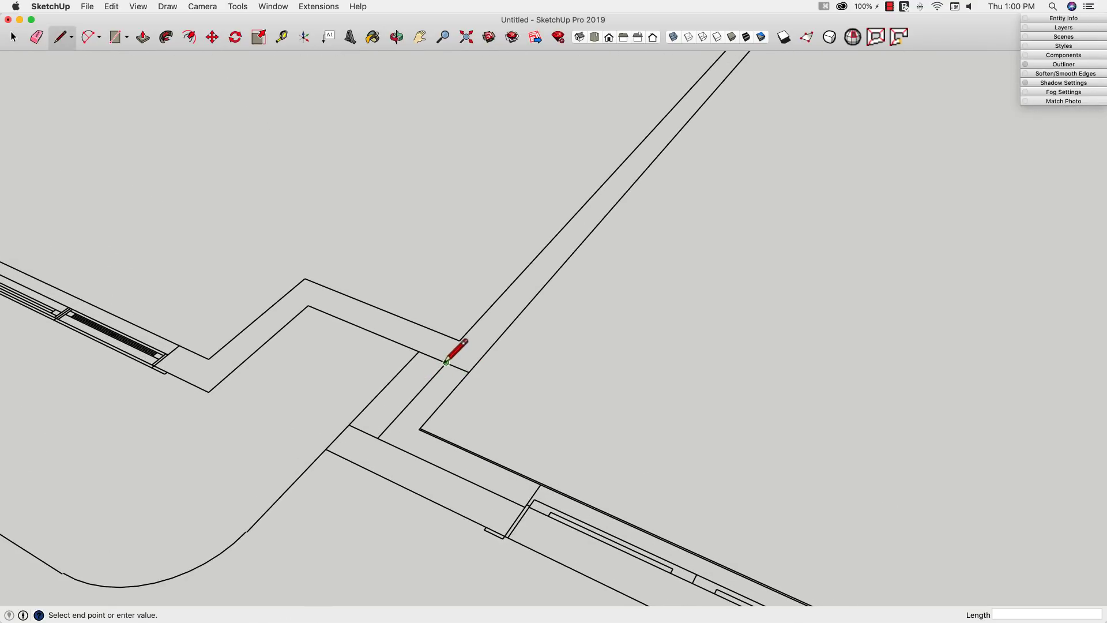
left_click(469, 372)
scroll(463, 368, "down", 3)
key("space")
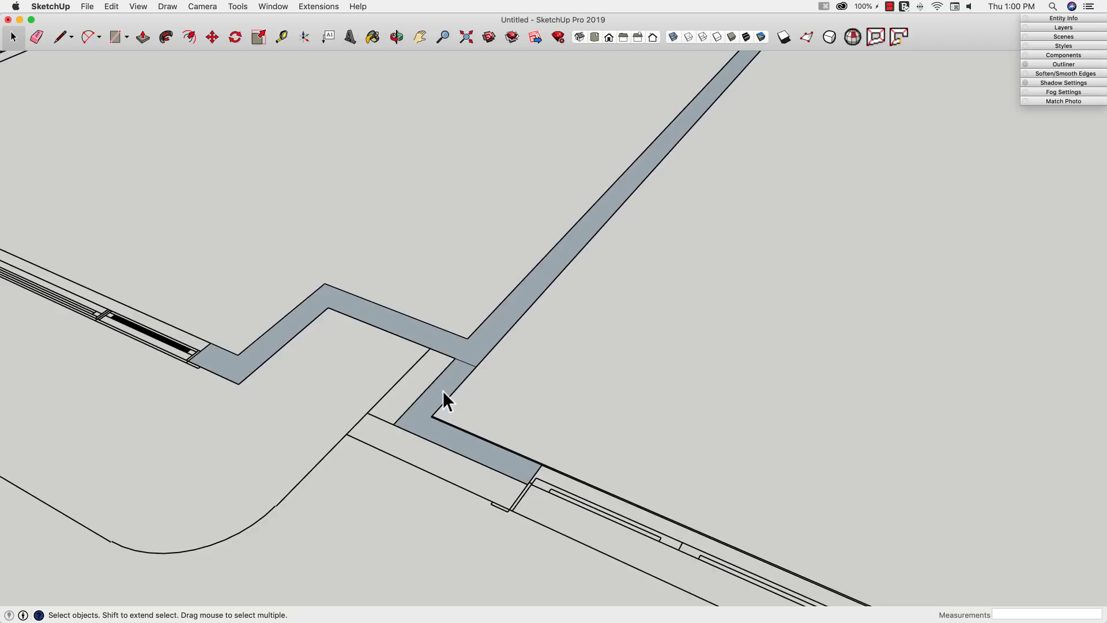
Step: Push/Pull the corridor face into a test wall, then undo the wall and gap edge
key("p")
left_click_drag(442, 391, 432, 109)
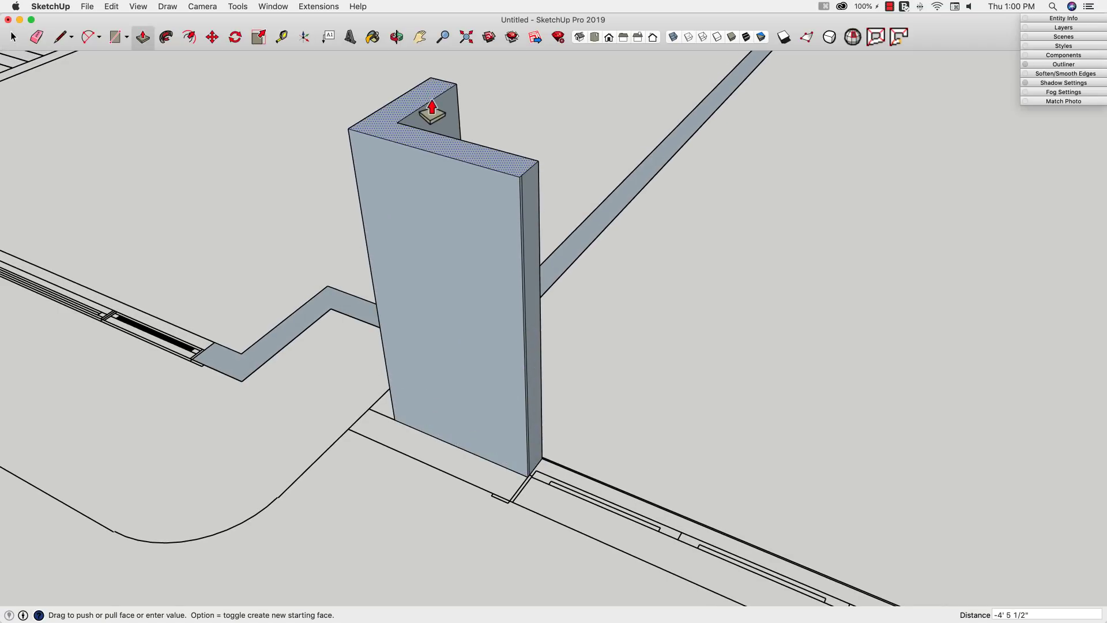
key("Escape")
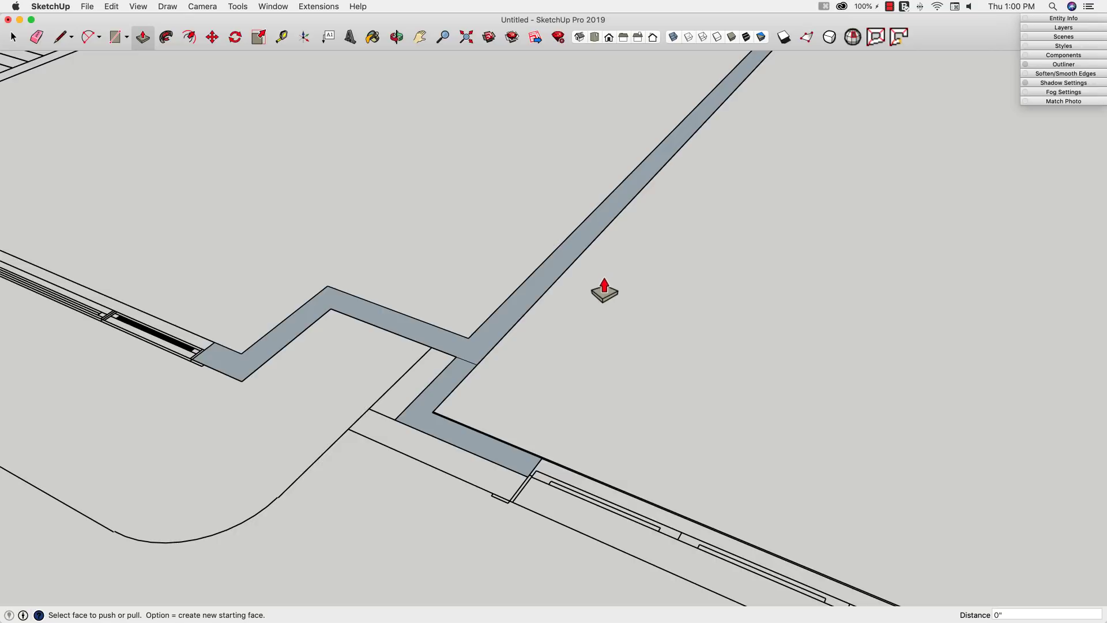
key("super+z")
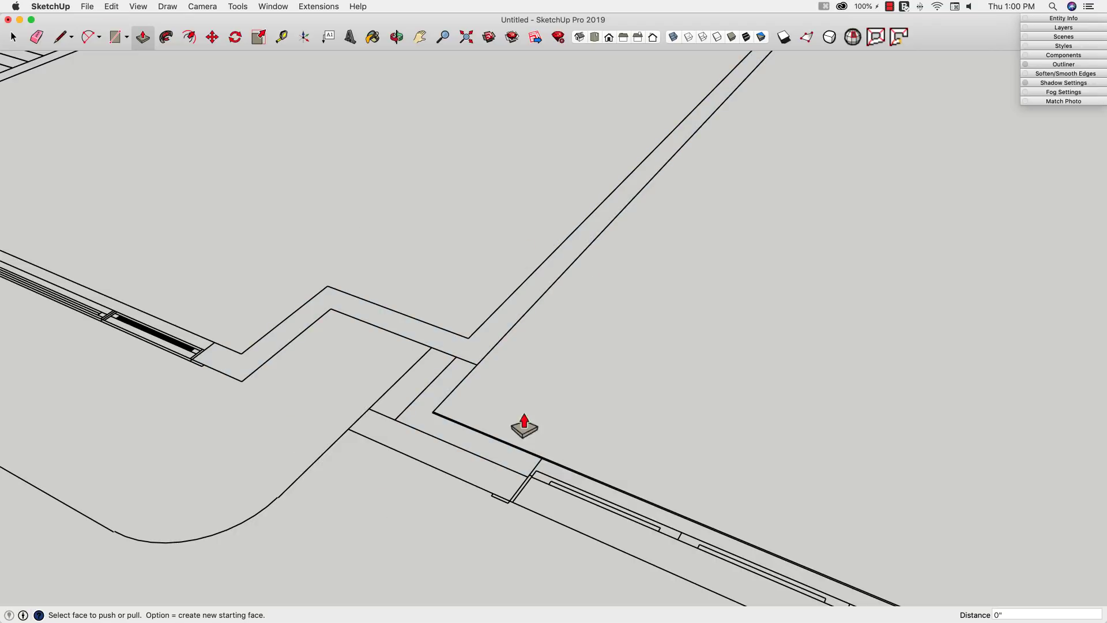
scroll(436, 396, "down", 10)
scroll(435, 395, "down", 5)
middle_click_drag(457, 353, 309, 259)
Step: Select the whole floor plan and move it up off the ground
key("space")
left_click_drag(302, 245, 863, 471)
key("m")
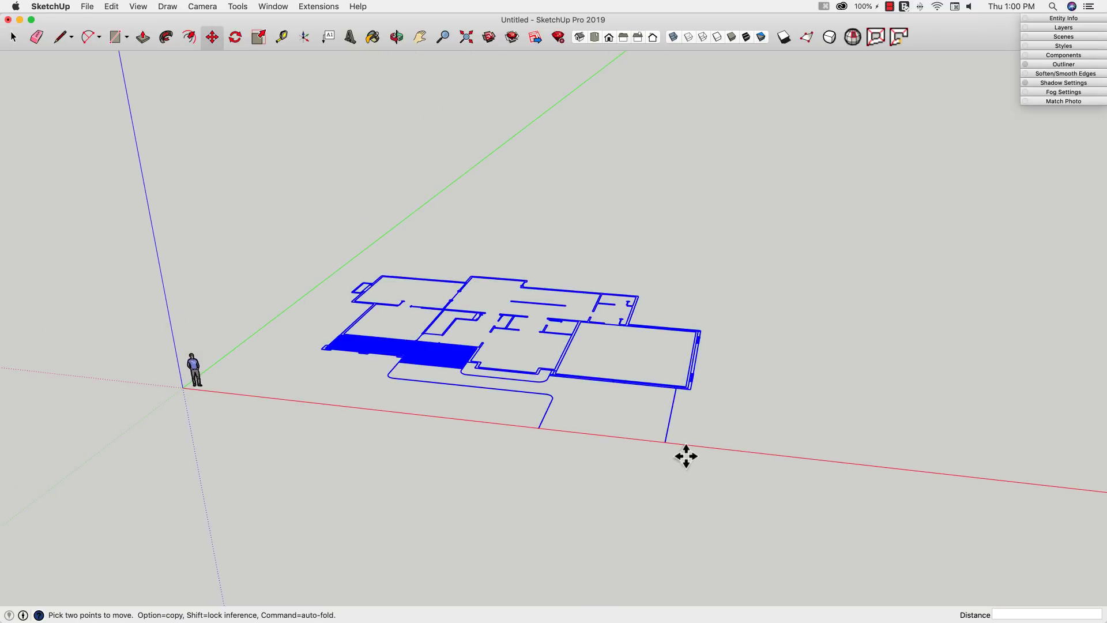
left_click(665, 443)
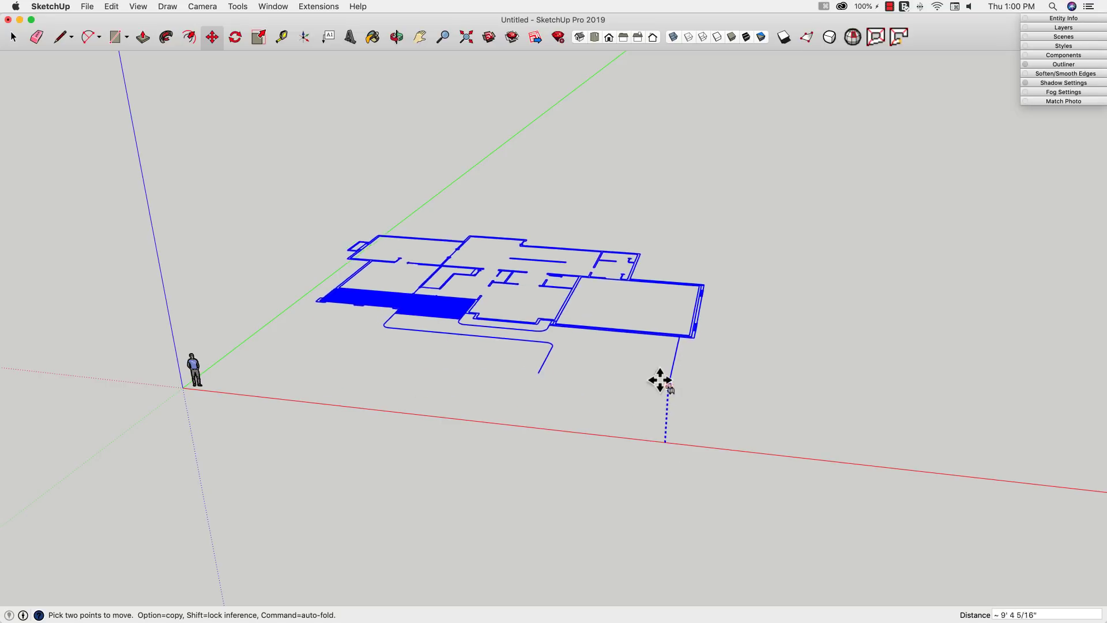
left_click(661, 432)
Step: Draw a large ground rectangle spanning beneath the raised plan
key("r")
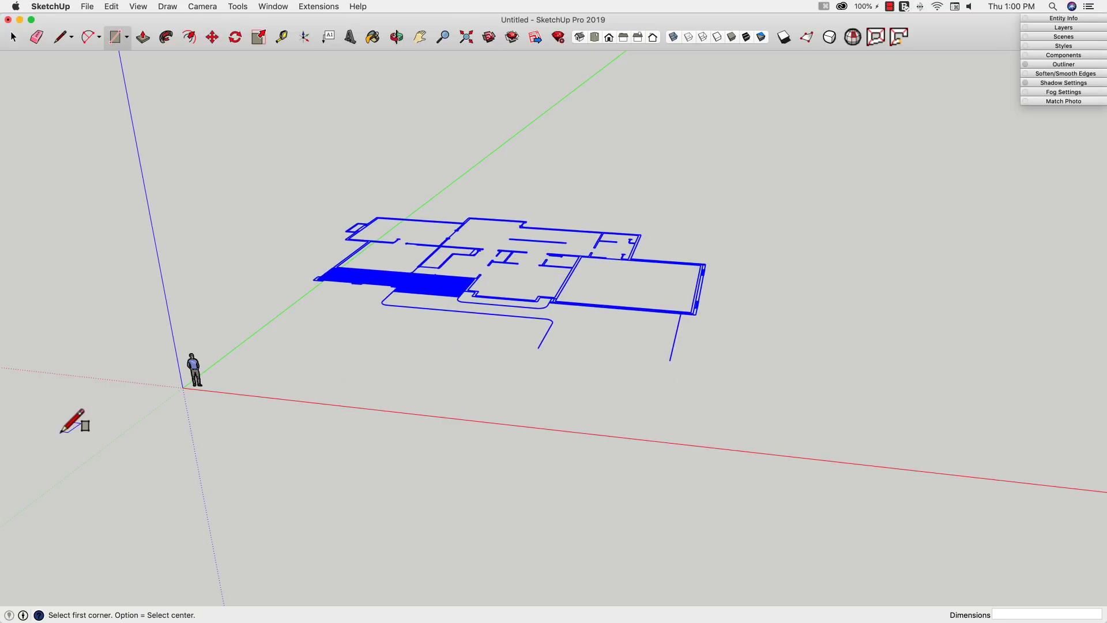
left_click(108, 408)
left_click(807, 201)
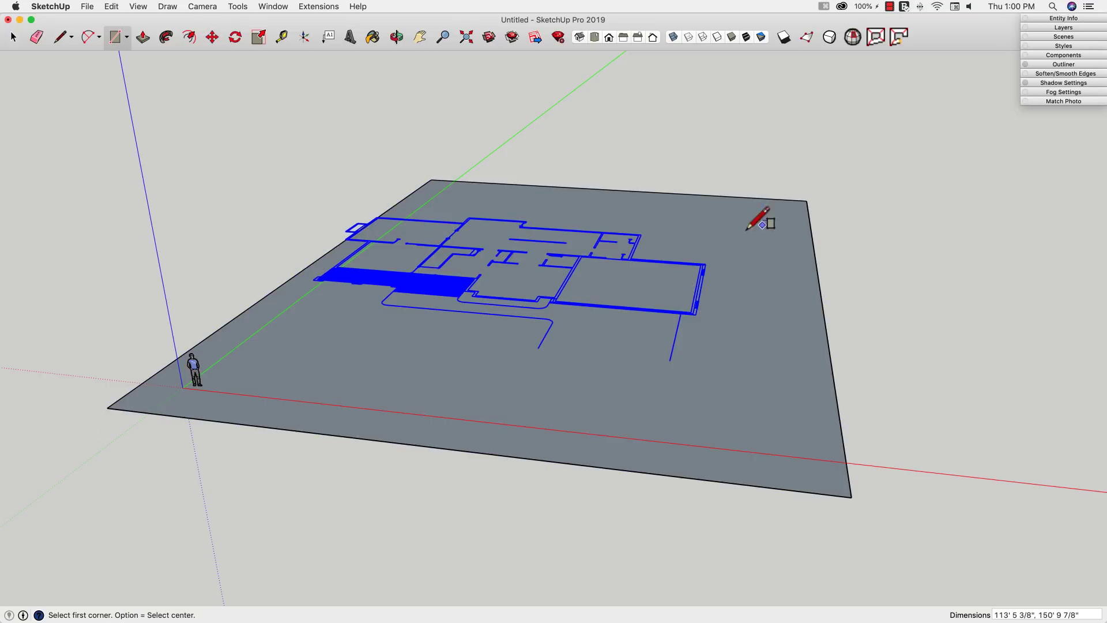
middle_click_drag(761, 220, 684, 277)
key("space")
Step: Move the floor plan back down onto the ground face and zoom to extents
key("m")
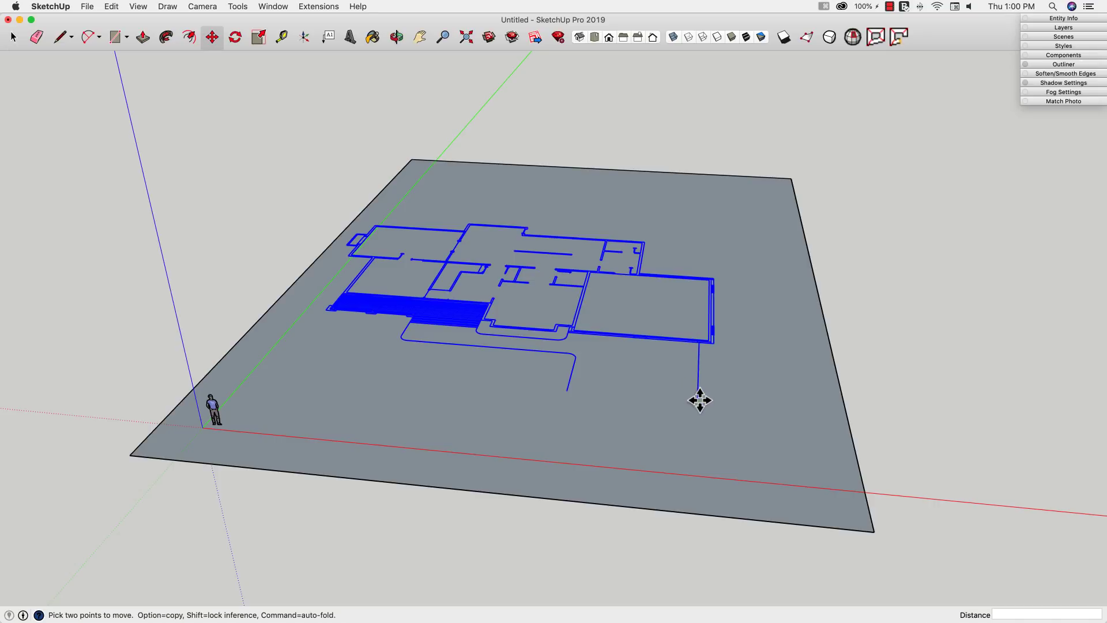
left_click(699, 399)
left_click(692, 472)
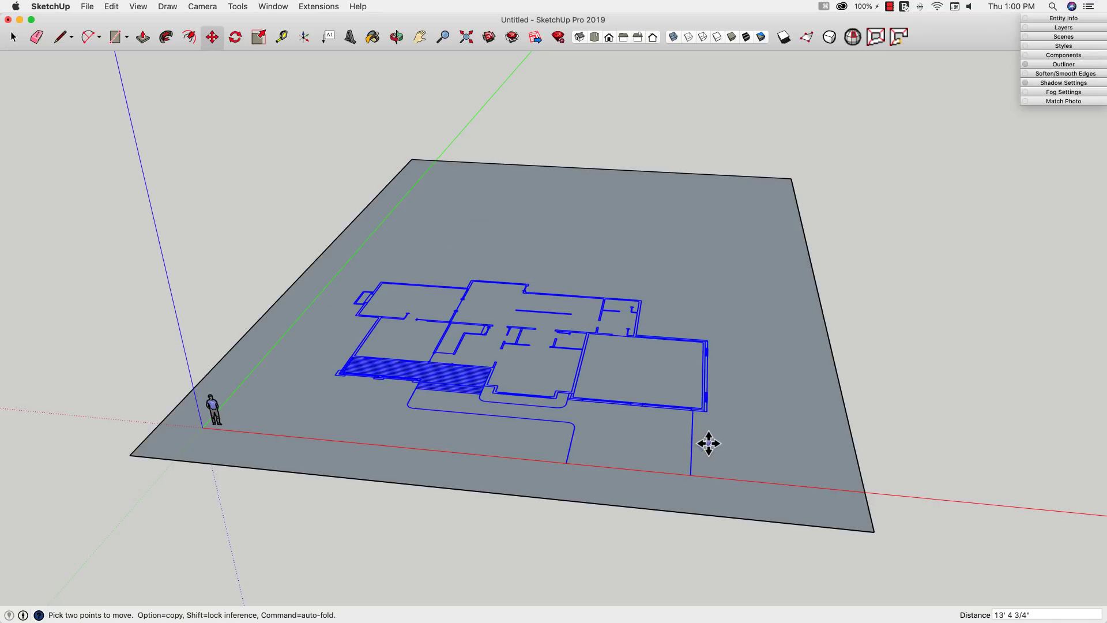
key("space")
left_click(940, 396)
scroll(807, 387, "up", 10)
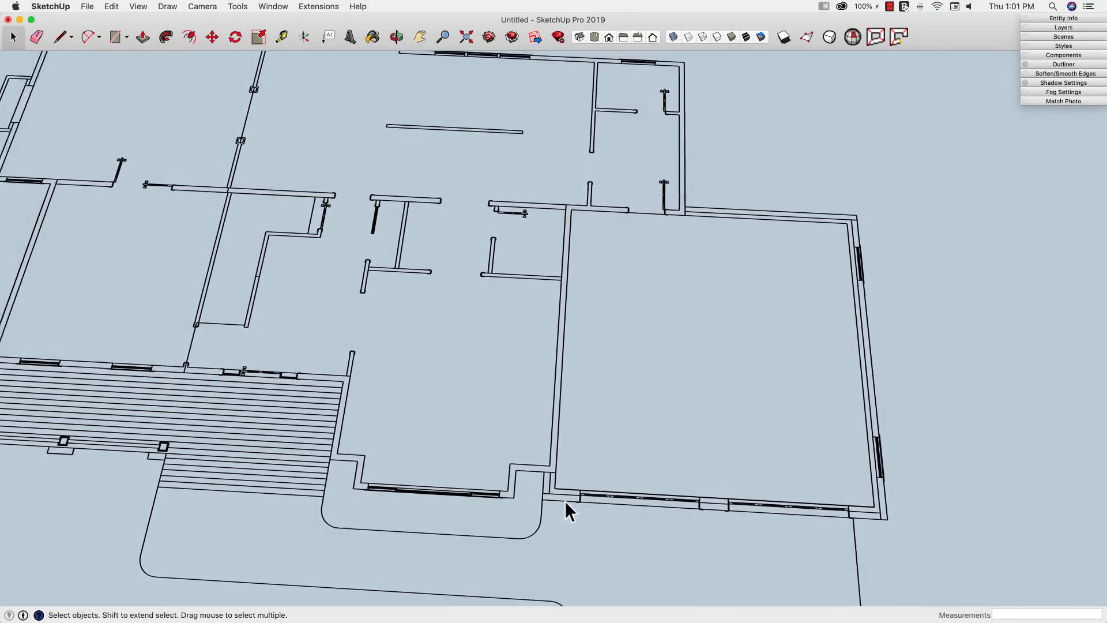
key("shift+z")
middle_click_drag(562, 504, 783, 171)
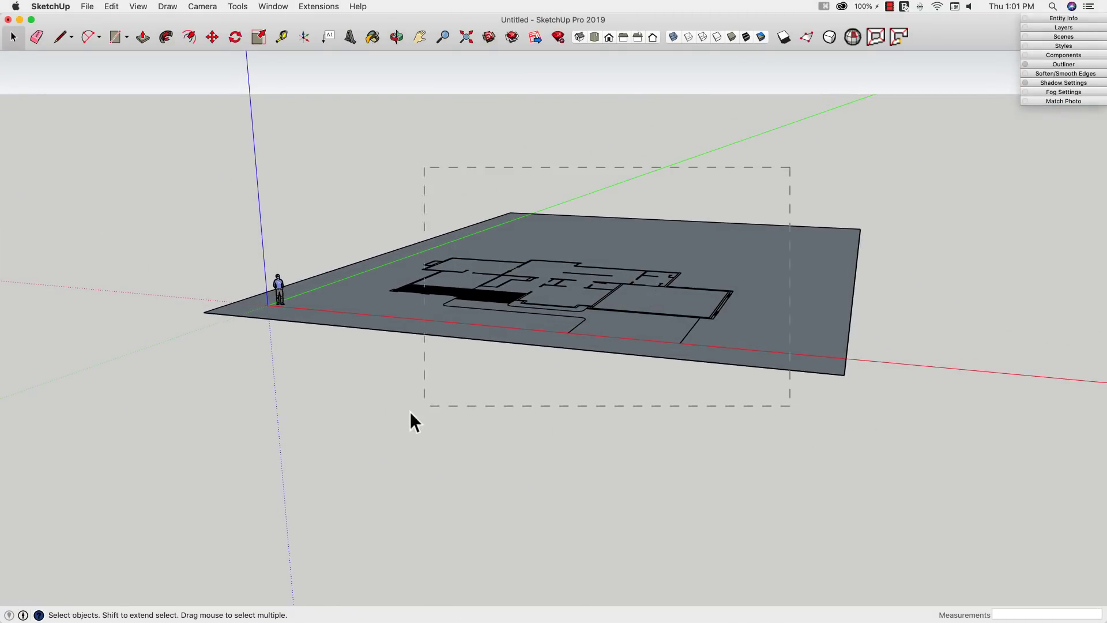
Step: Select the ground face and plan and apply Intersect Faces With Selection
left_click_drag(377, 426, 377, 425)
middle_click_drag(438, 383, 516, 317)
right_click(516, 317)
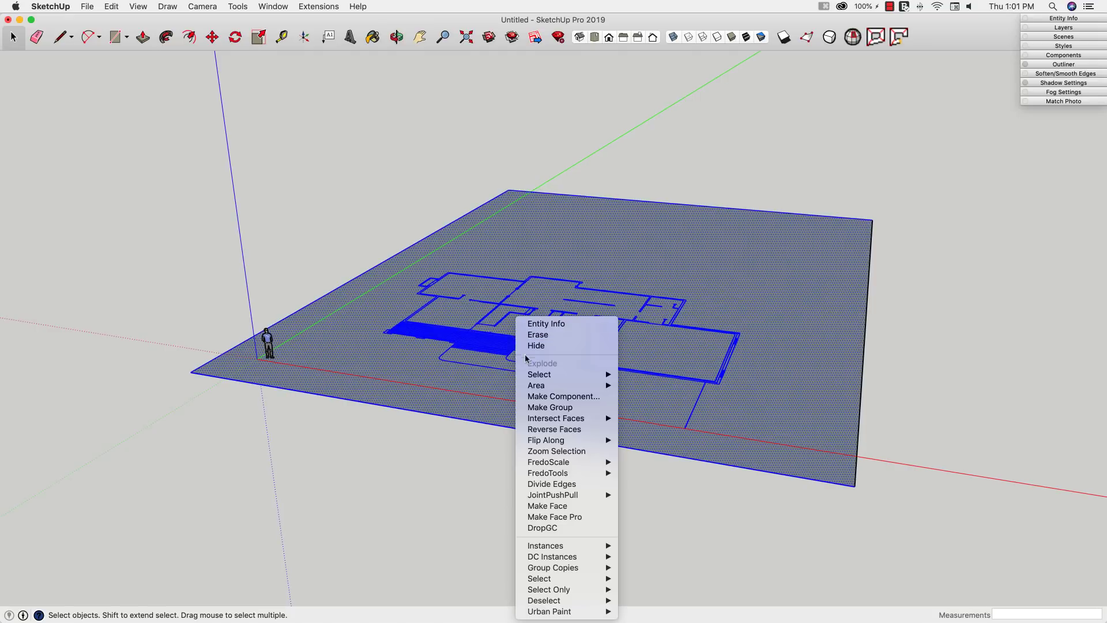
mouse_move(544, 421)
left_click(653, 428)
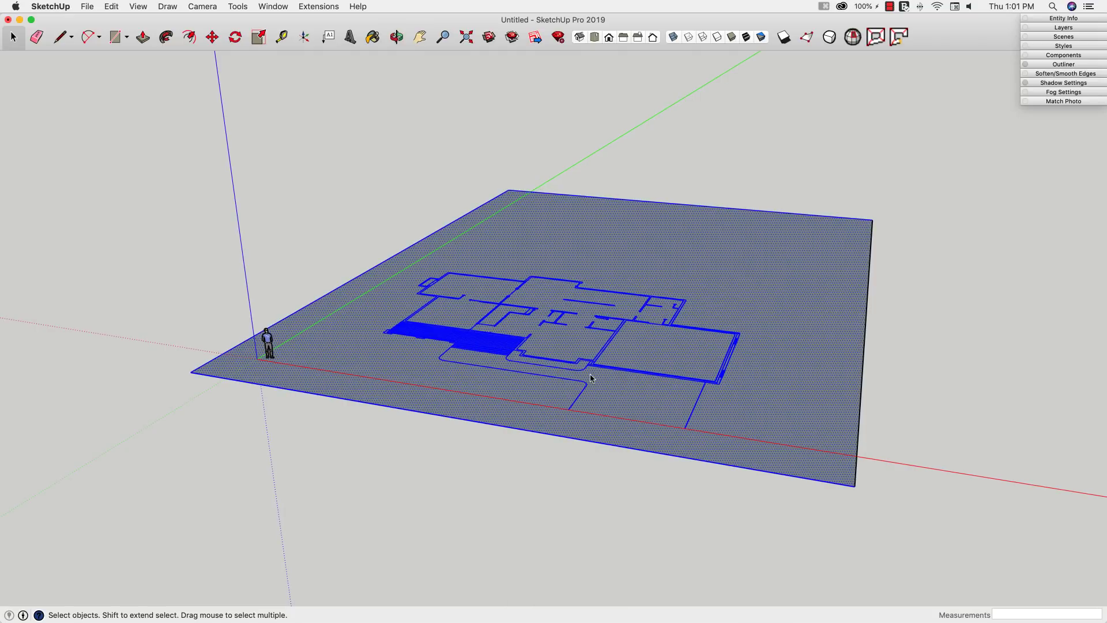
key("Escape")
Step: Orbit and zoom to inspect the intersection, then select the ground face
scroll(590, 375, "up", 5)
middle_click_drag(590, 375, 566, 431)
scroll(531, 417, "up", 10)
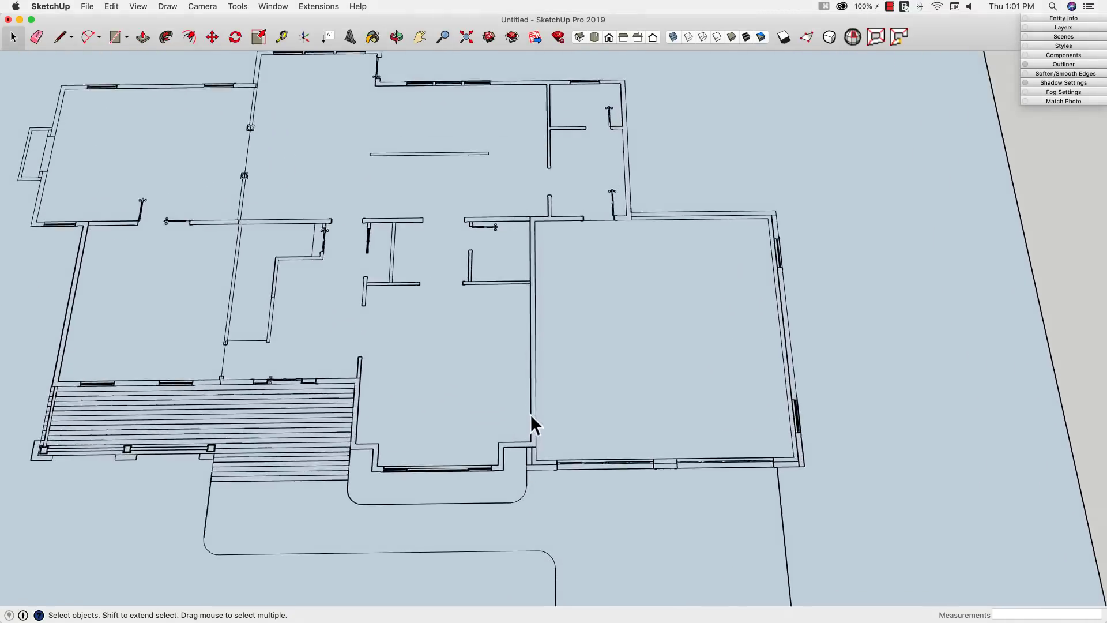
scroll(522, 428, "down", 5)
middle_click_drag(522, 428, 501, 445)
scroll(501, 438, "down", 5)
scroll(502, 437, "down", 4)
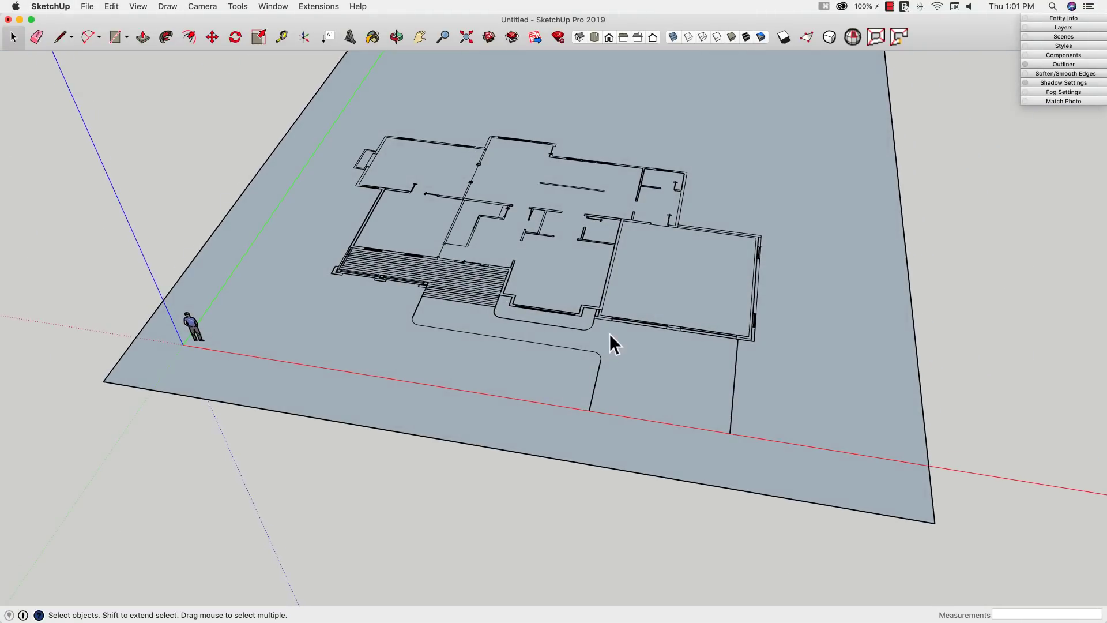
middle_click_drag(594, 282, 572, 264)
left_click(569, 288)
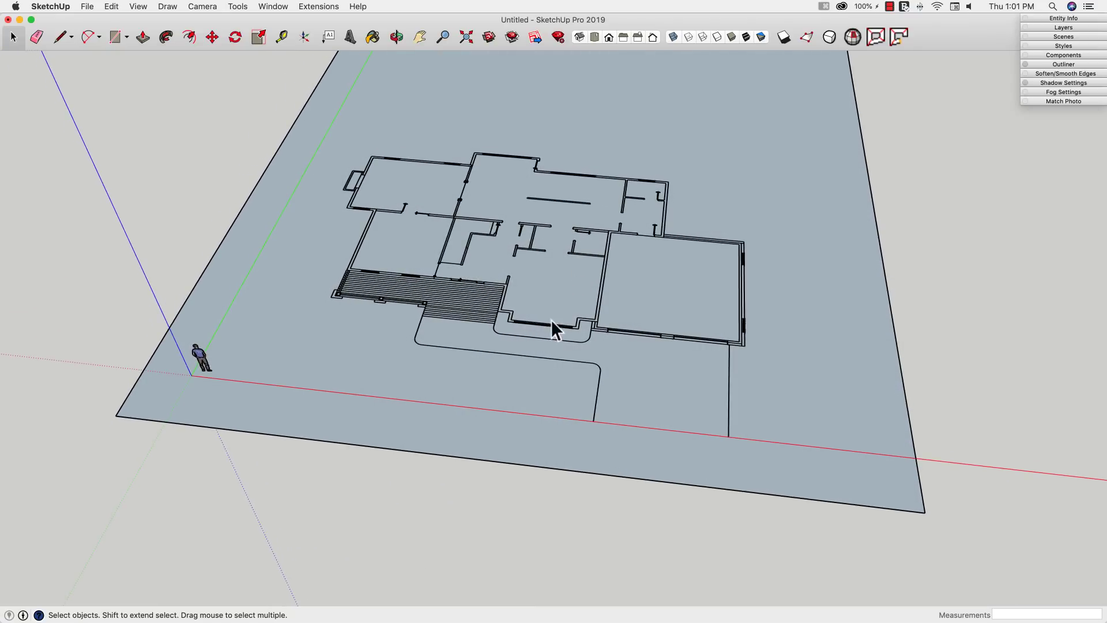
Step: Delete the ground face from under the floor plan
key("Delete")
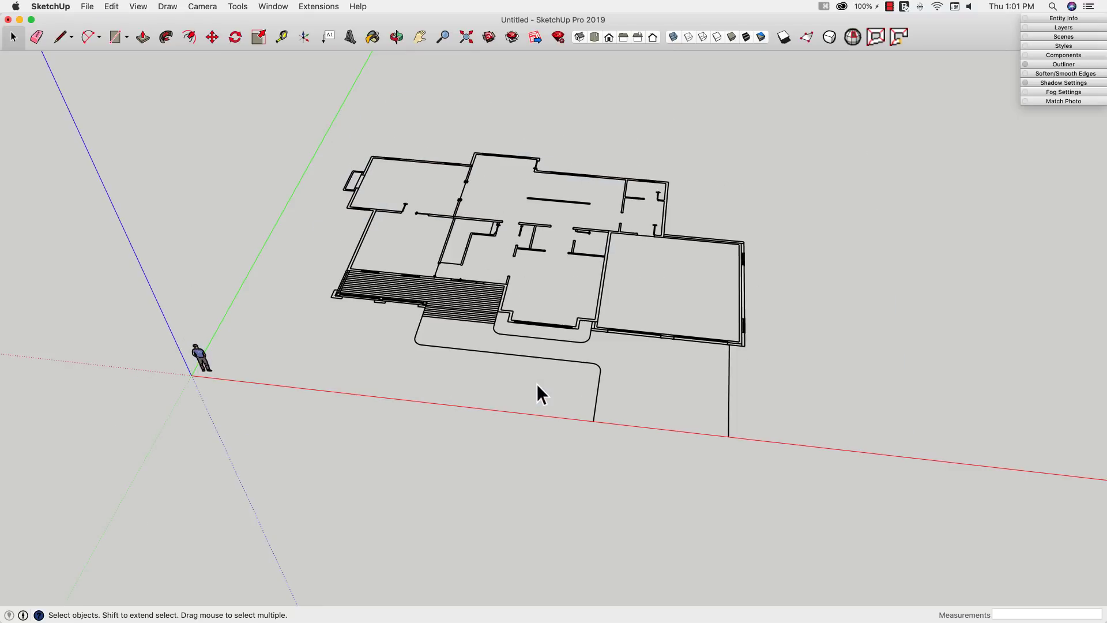
middle_click_drag(584, 380, 304, 177)
scroll(303, 176, "up", 3)
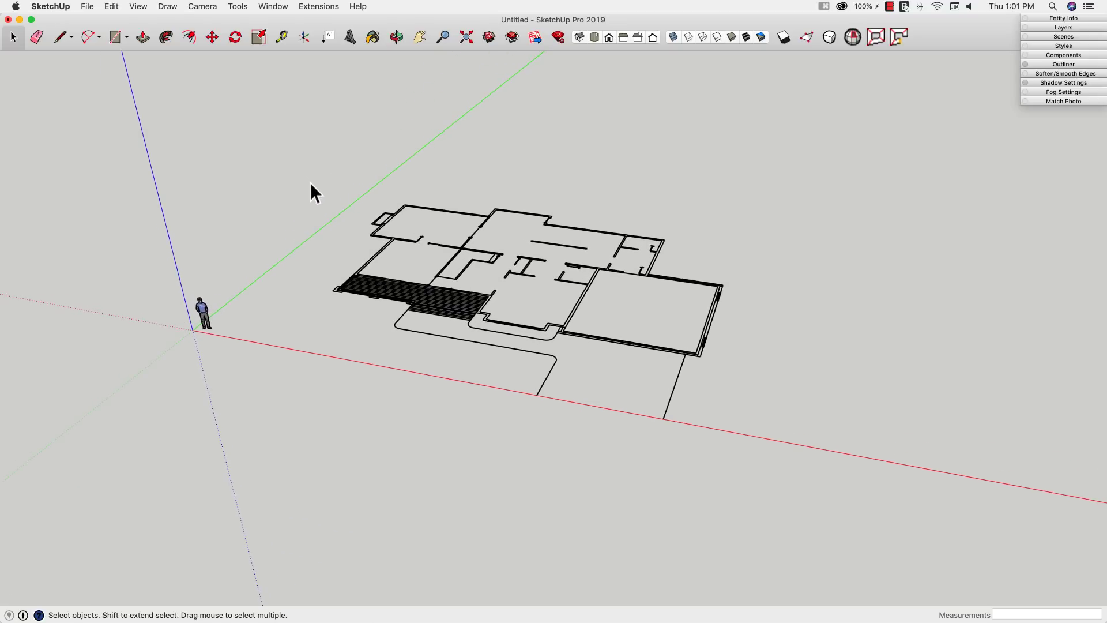
Step: Select the whole floor plan and run Eneroth Face Creator to fill its rooms
left_click_drag(310, 182, 809, 496)
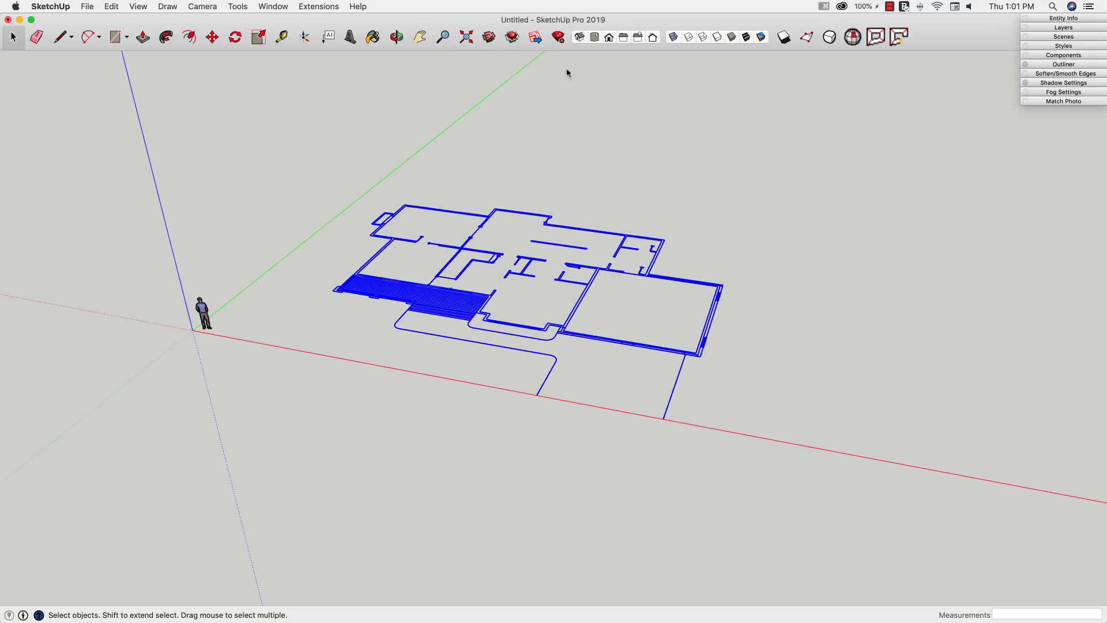
left_click(332, 9)
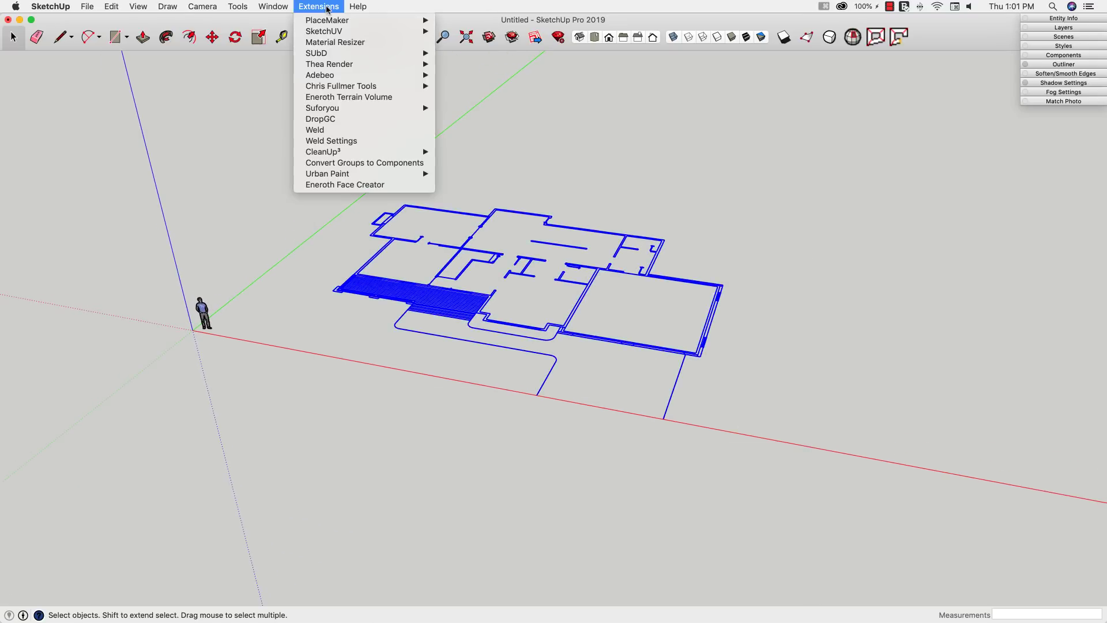
left_click(354, 185)
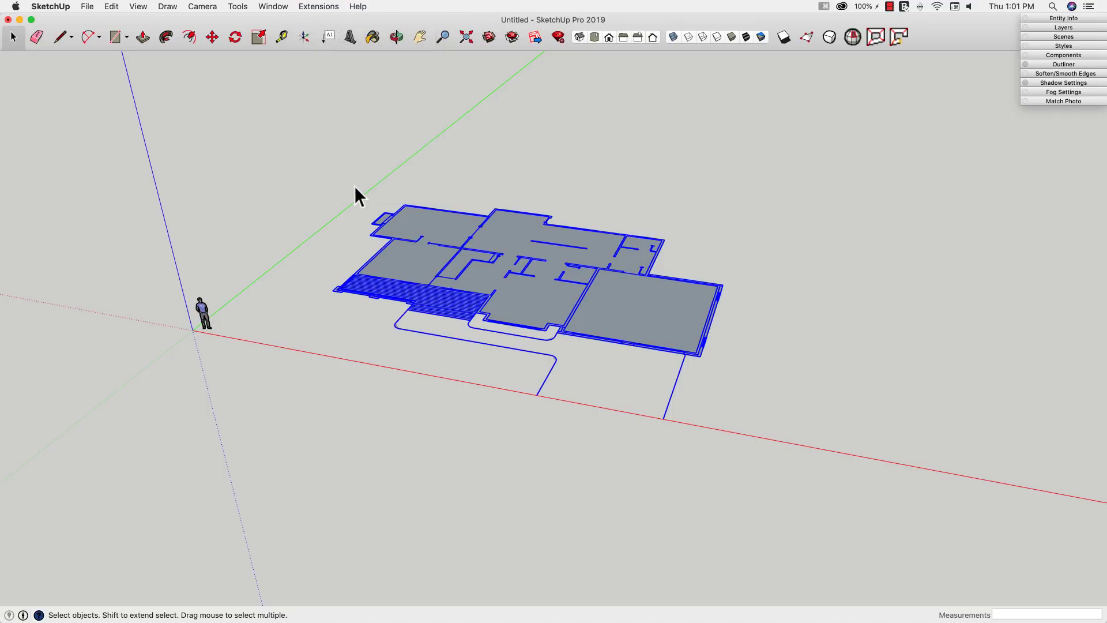
middle_click_drag(354, 186, 580, 357)
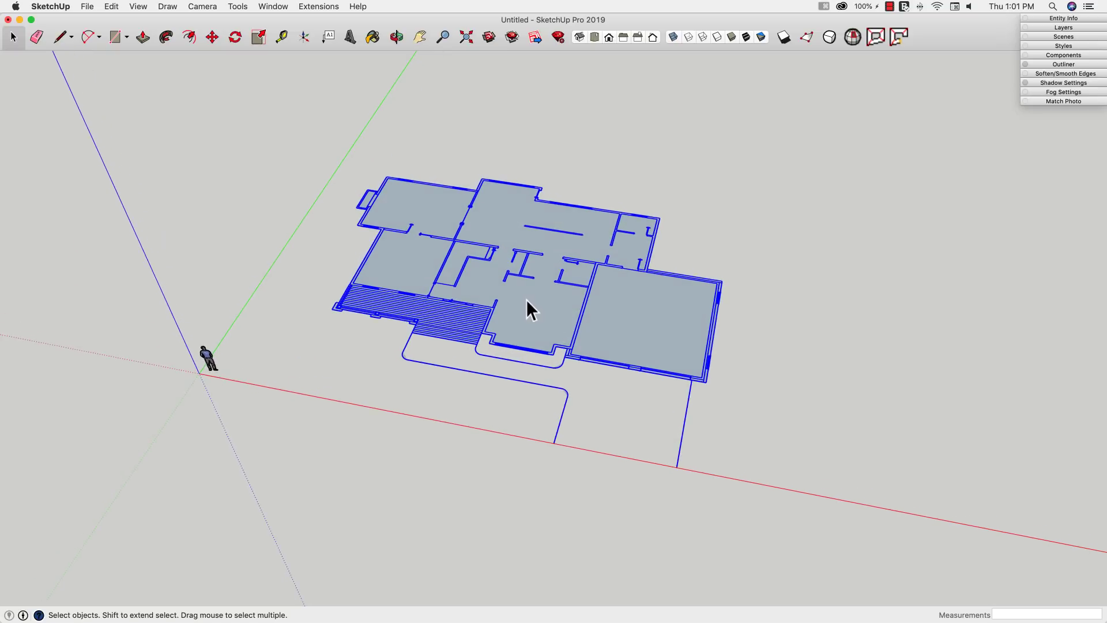
Step: Zoom and orbit in on the T-shaped partition walls
scroll(526, 301, "up", 6)
scroll(519, 294, "up", 8)
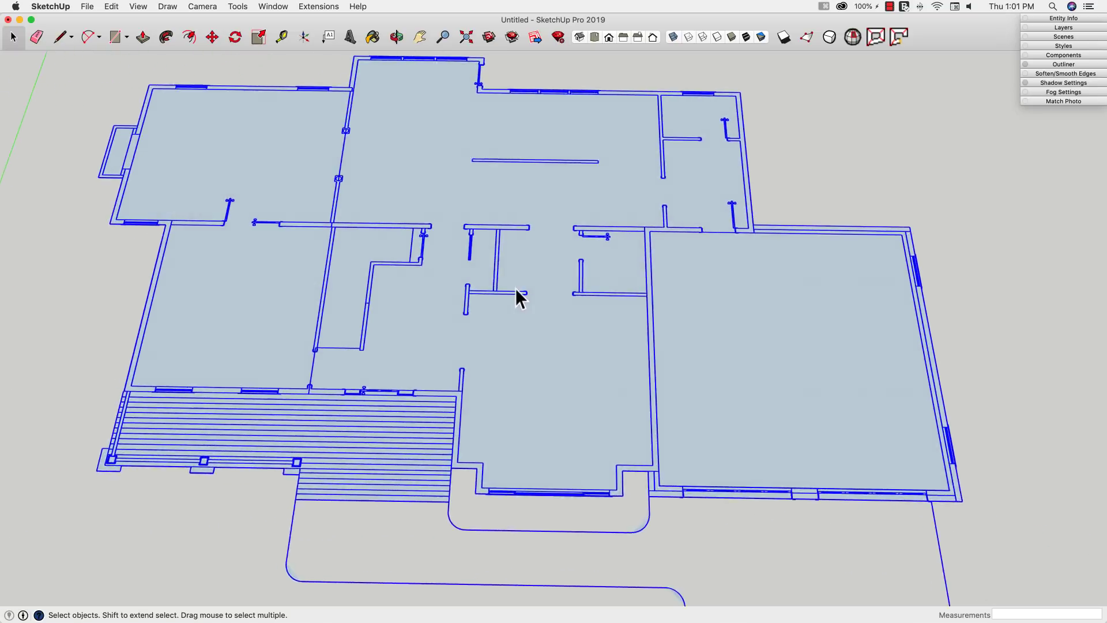
left_click(490, 300)
middle_click_drag(491, 299, 409, 334)
left_click(410, 334)
scroll(410, 328, "up", 10)
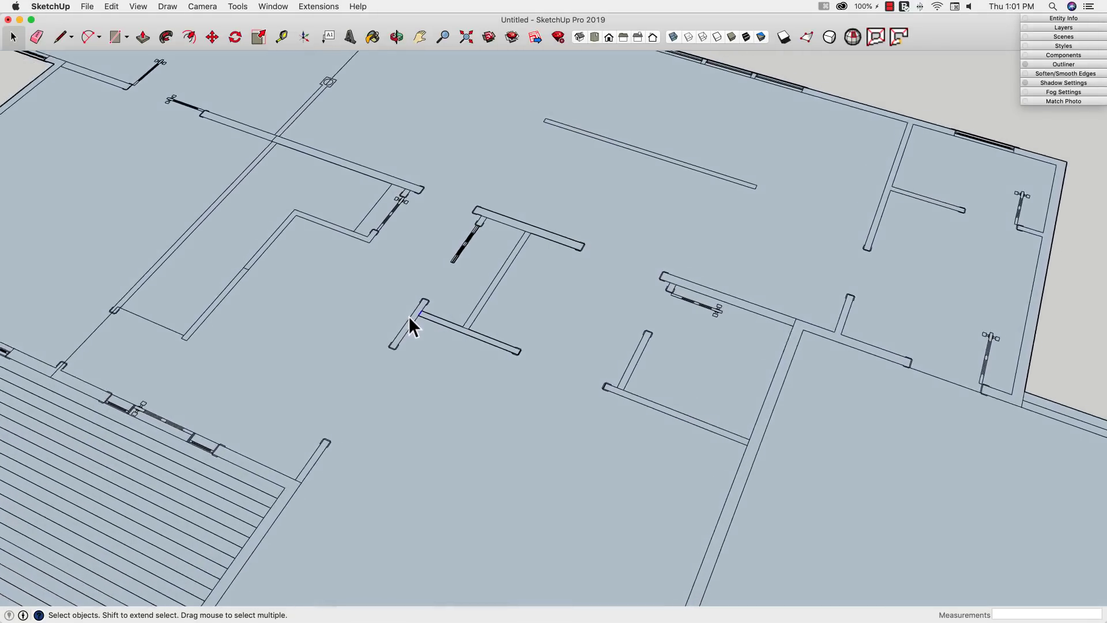
scroll(416, 321, "up", 2)
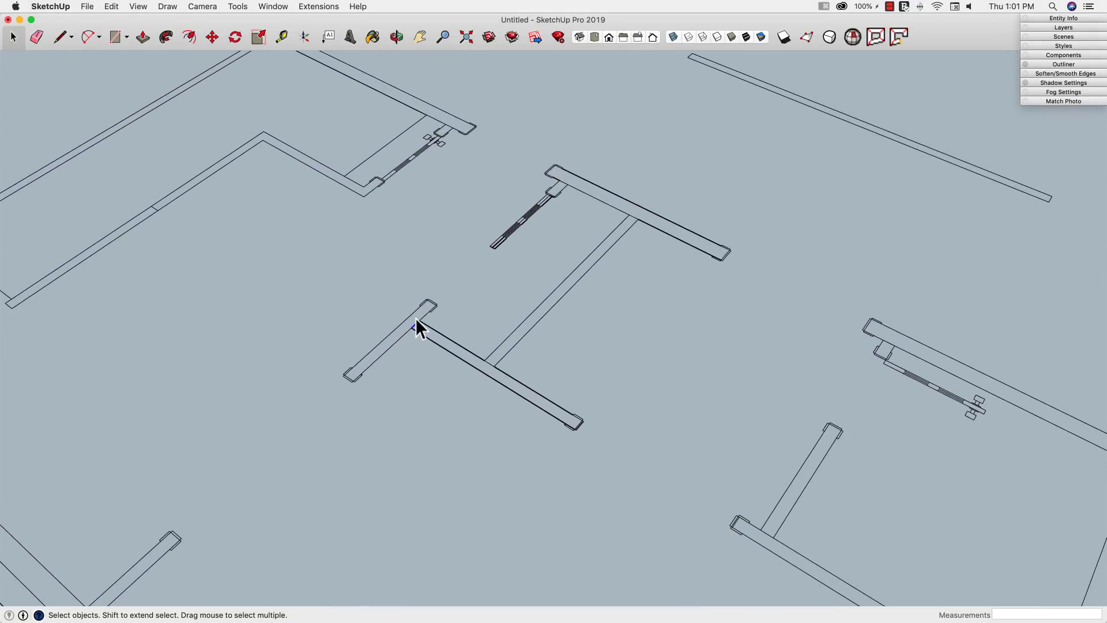
Step: Push/Pull a T-shaped wall segment up into a tall test wall and start a second
key("p")
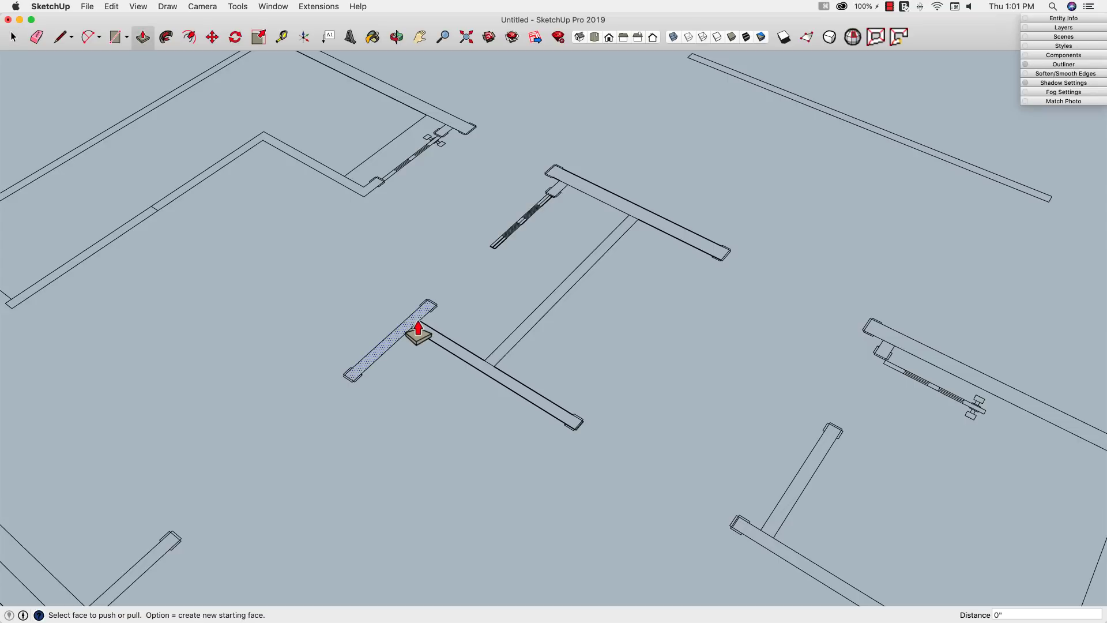
left_click(415, 326)
left_click(397, 151)
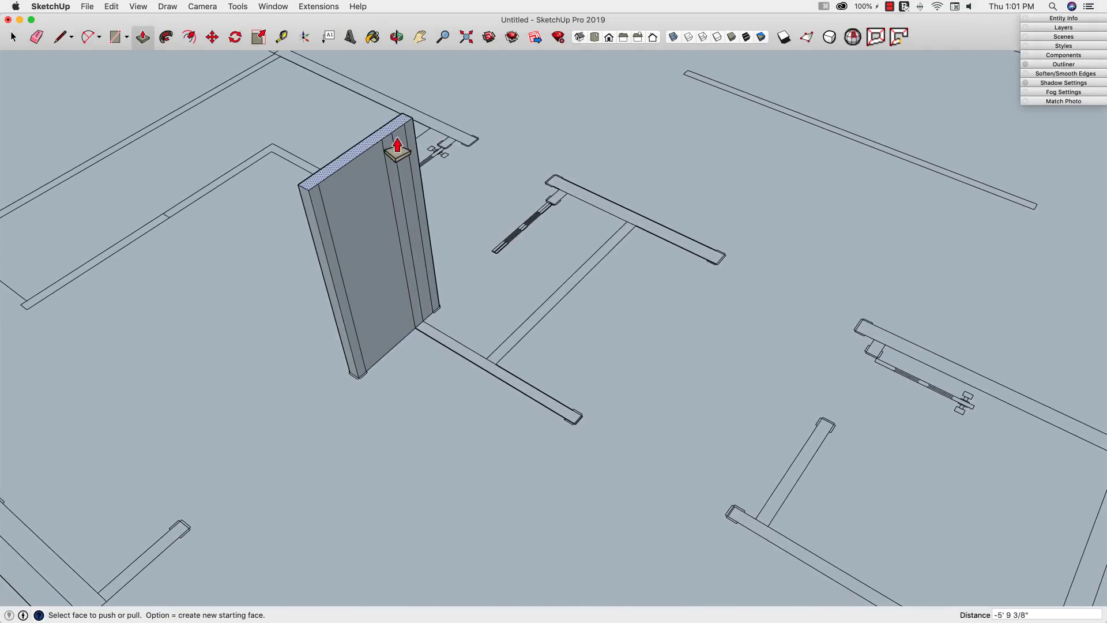
scroll(457, 235, "down", 5)
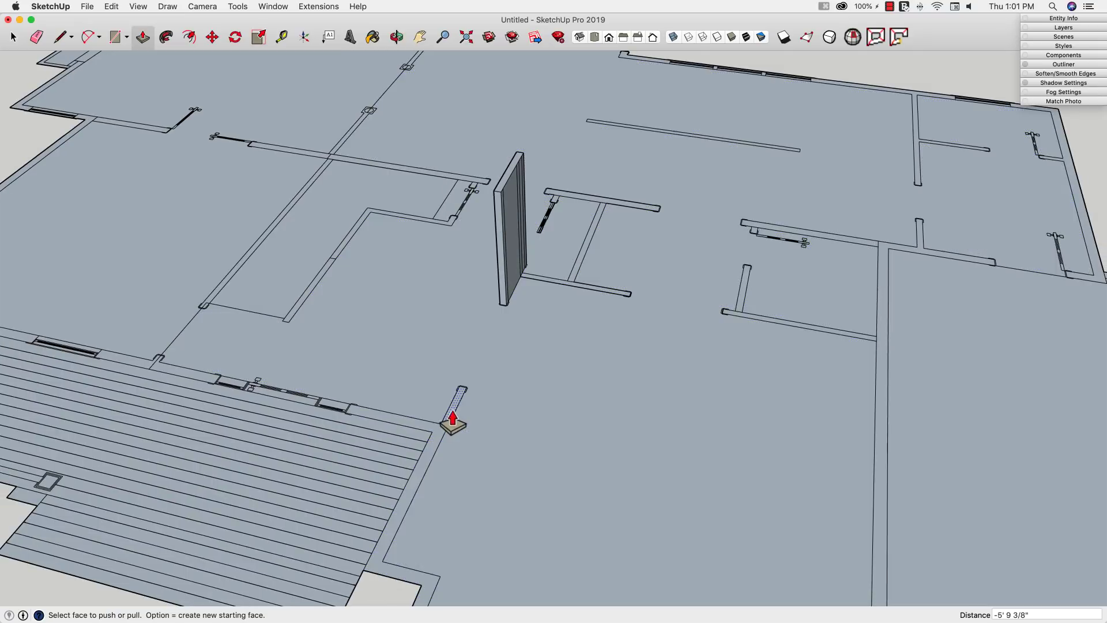
left_click(452, 420)
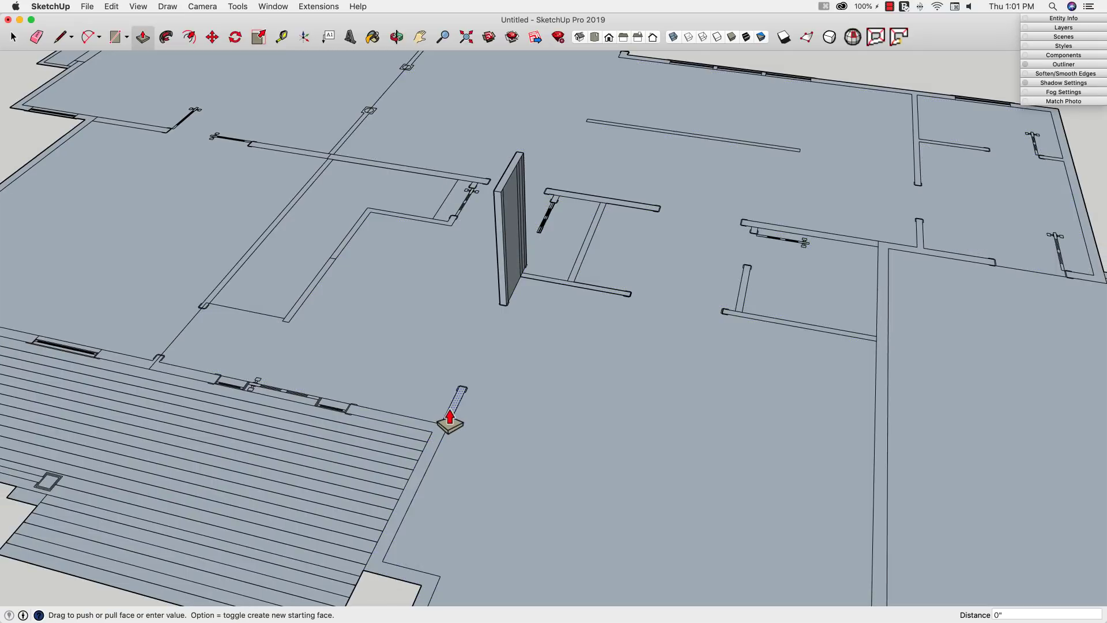
Step: Raise the second short wall to match the first wall's height
left_click(503, 189)
middle_click_drag(504, 193, 646, 442)
key("space")
middle_click_drag(778, 504, 752, 471)
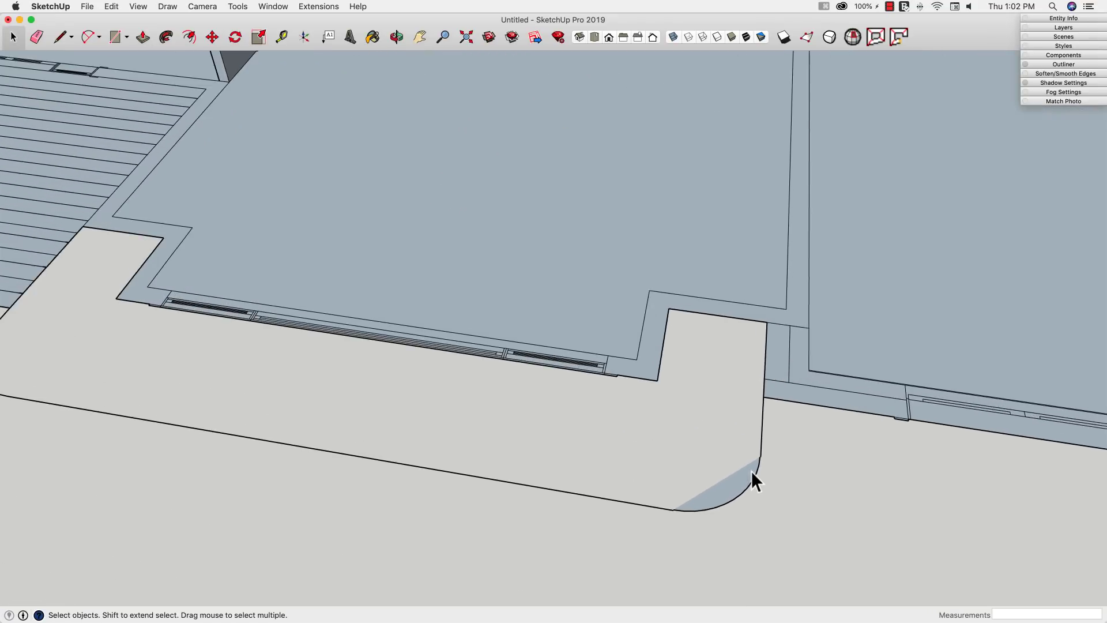
Step: Orbit and zoom in on the driveway's rounded corner
middle_click_drag(186, 247, 275, 392)
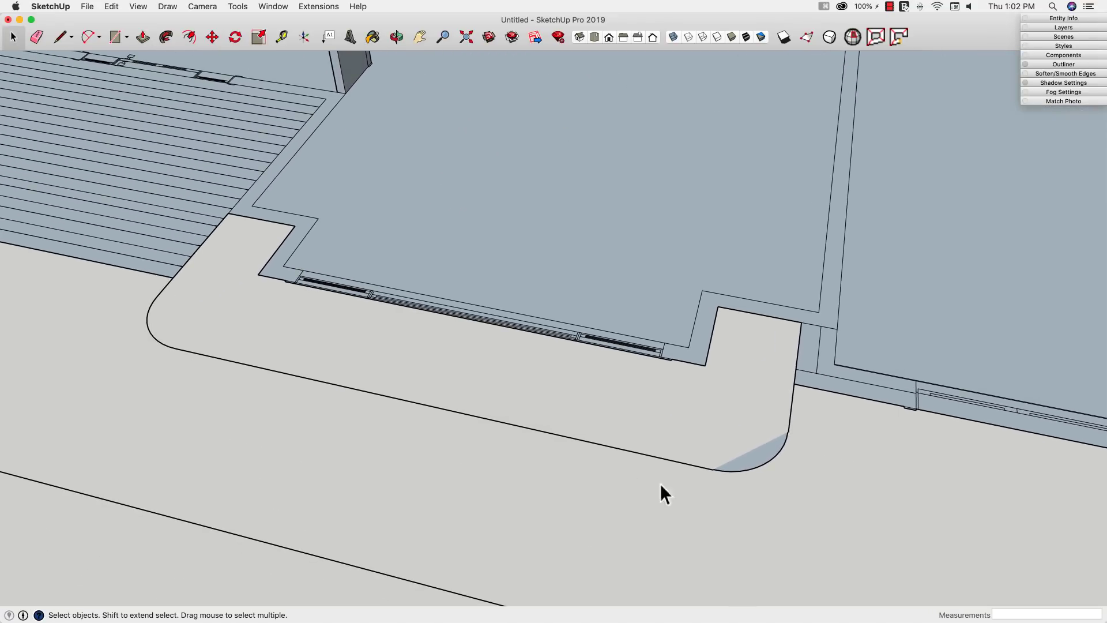
scroll(783, 430, "up", 10)
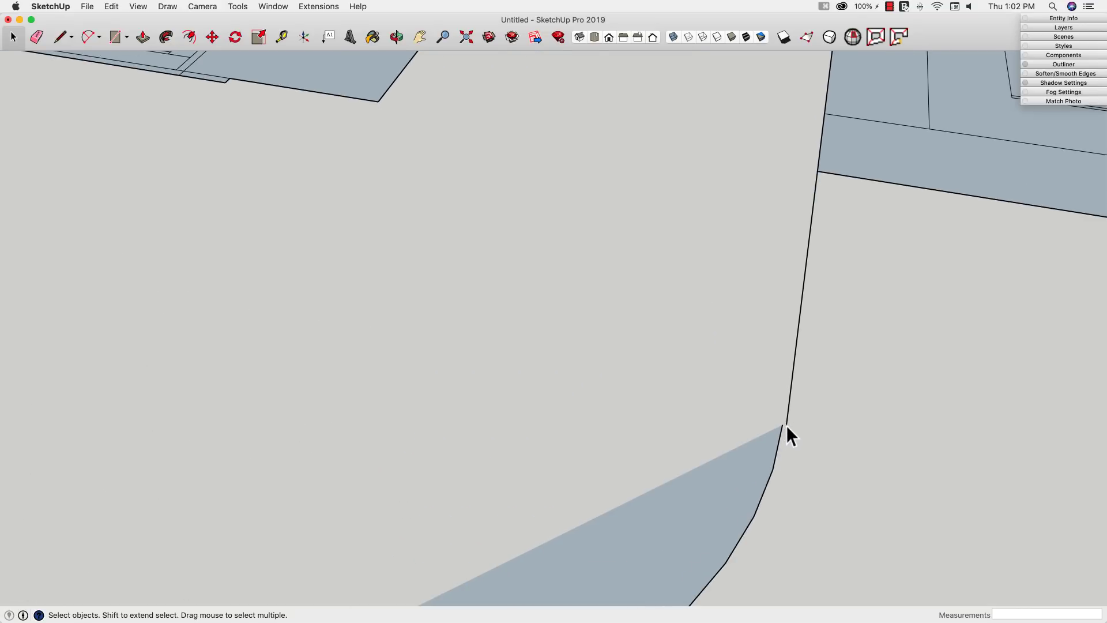
key("l")
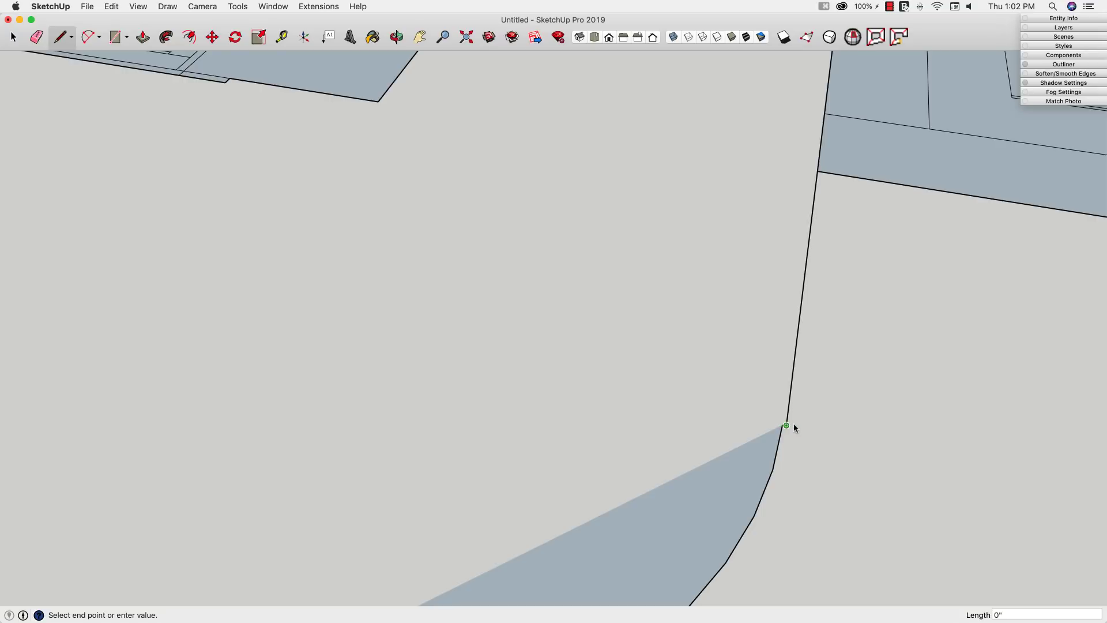
key("space")
scroll(783, 426, "up", 3)
scroll(783, 425, "down", 5)
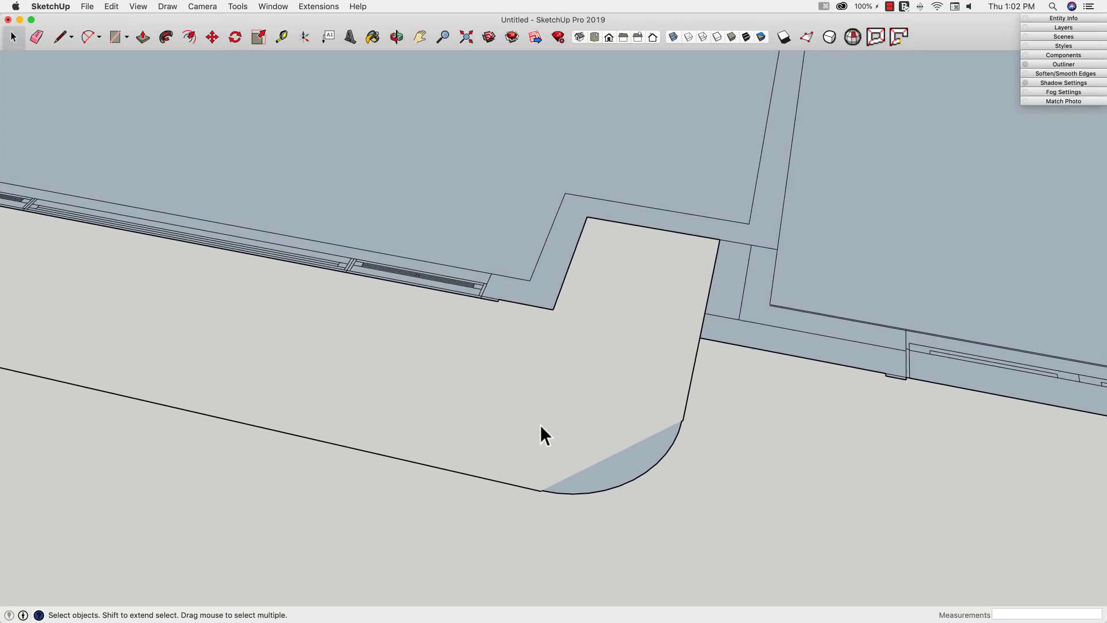
scroll(562, 470, "up", 4)
scroll(563, 465, "up", 2)
Step: Draw a line closing the gap at the driveway arc's end
key("l")
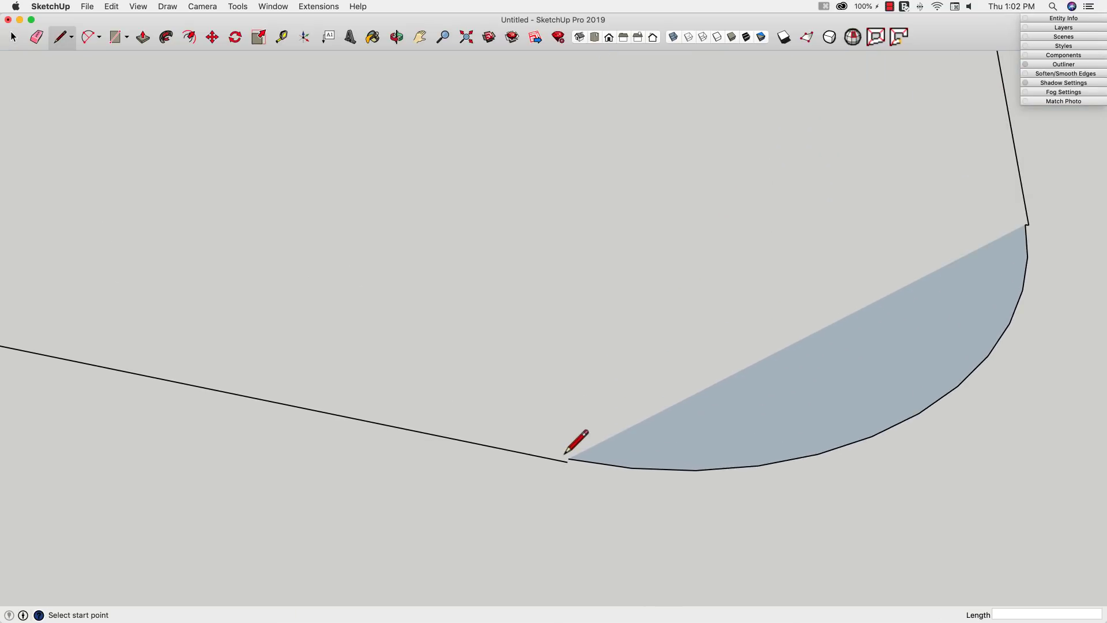
left_click(569, 459)
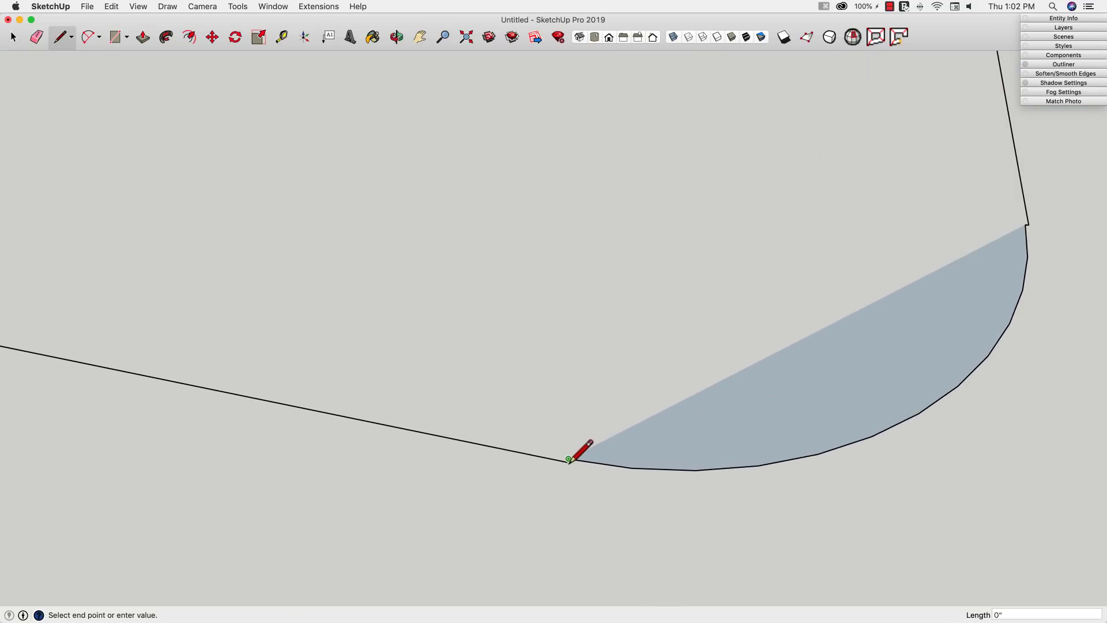
scroll(569, 458, "up", 2)
left_click(568, 459)
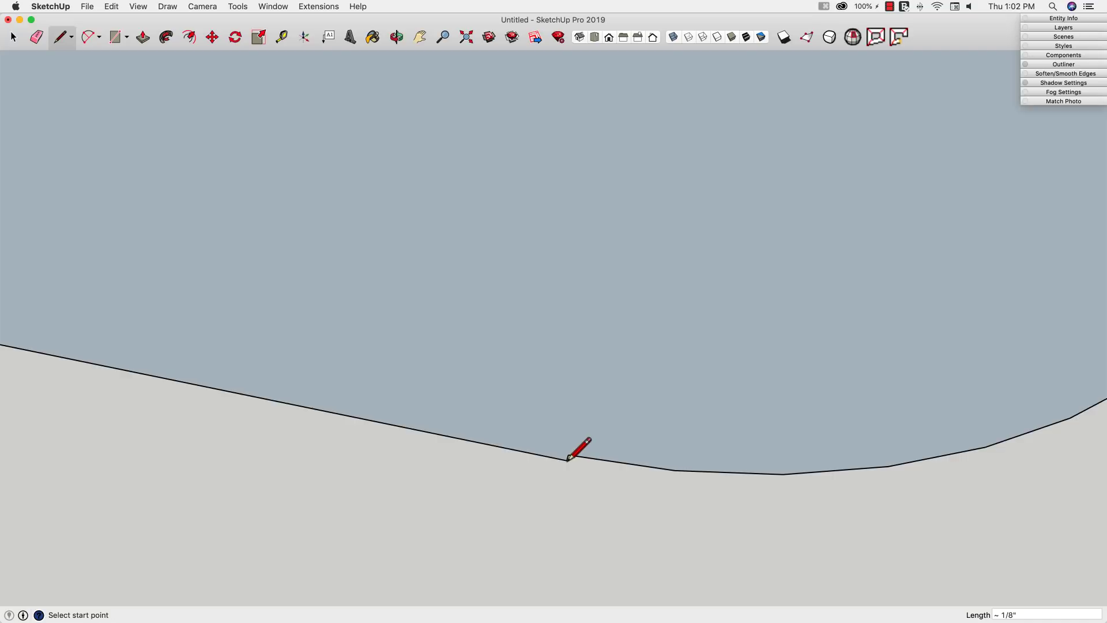
scroll(569, 459, "down", 5)
scroll(646, 370, "up", 2)
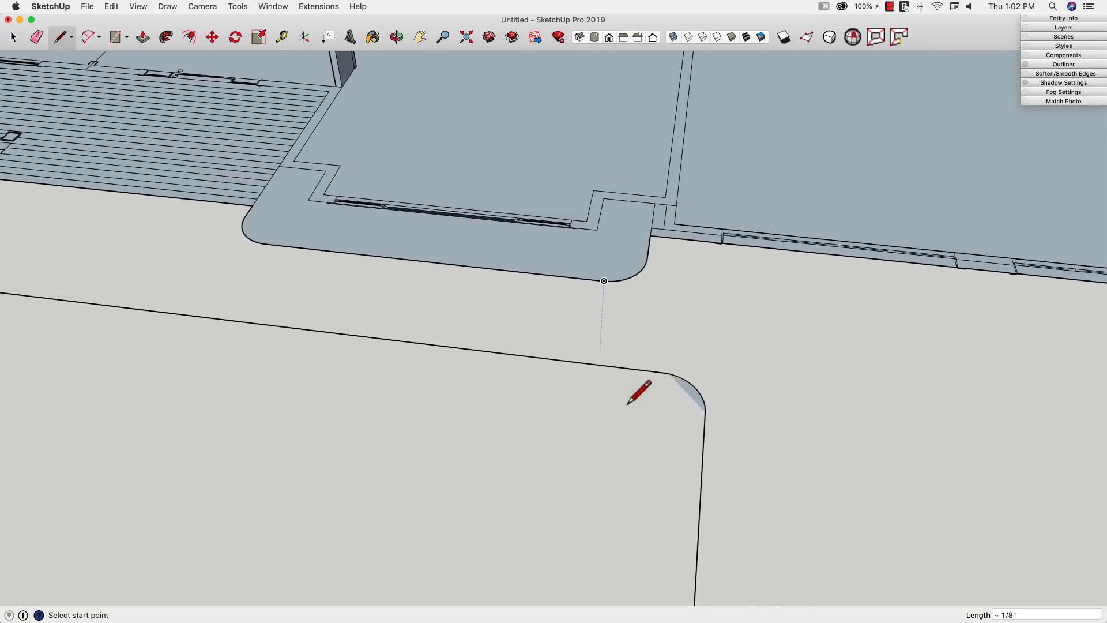
scroll(627, 403, "down", 5)
scroll(507, 244, "up", 3)
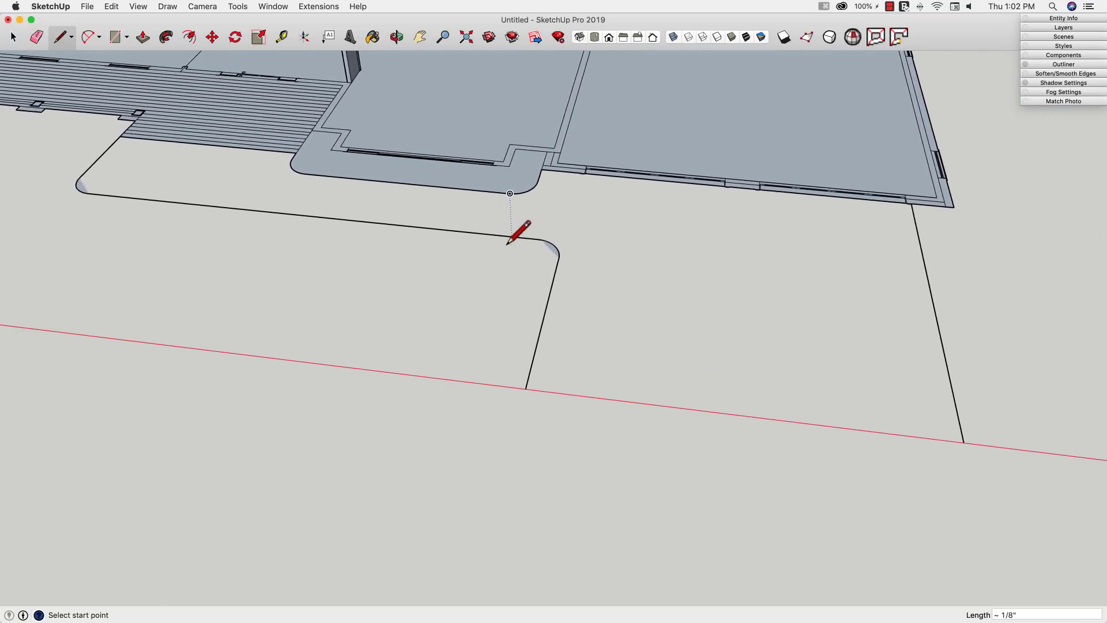
scroll(507, 244, "down", 1)
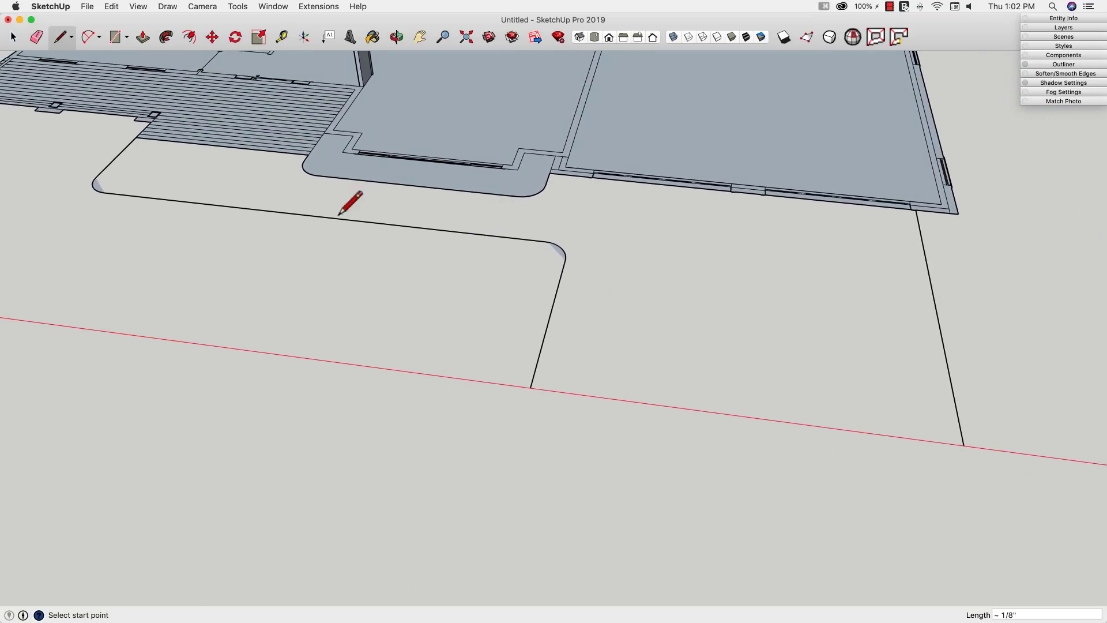
Step: Draw a 19' 3" edge on the red axis across the driveway bottom, filling its face
left_click(530, 388)
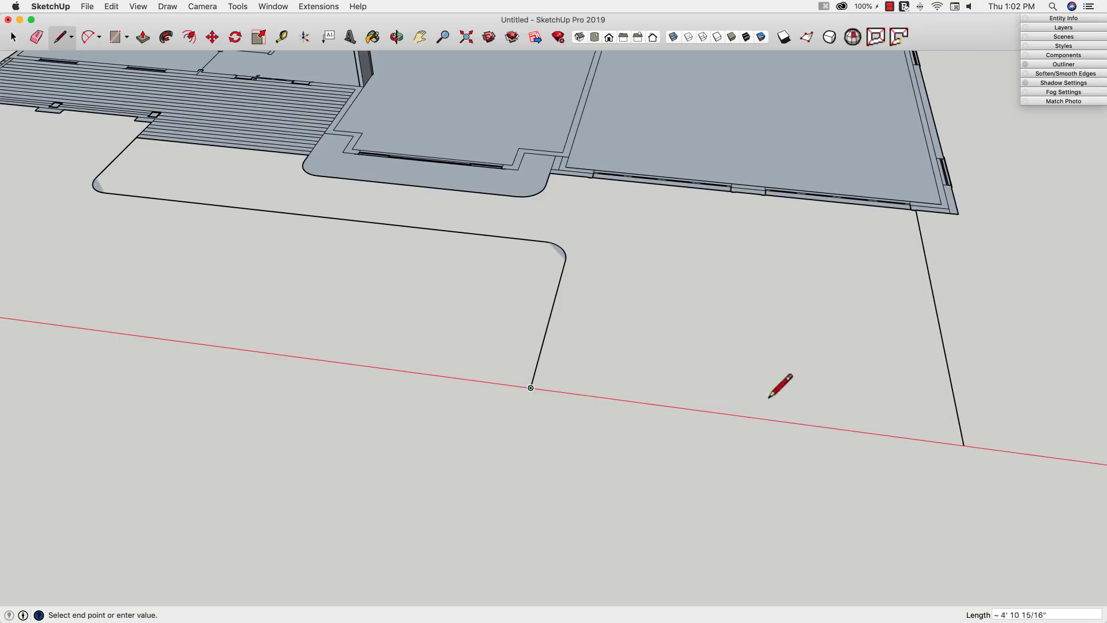
left_click(964, 445)
scroll(797, 370, "down", 5)
key("space")
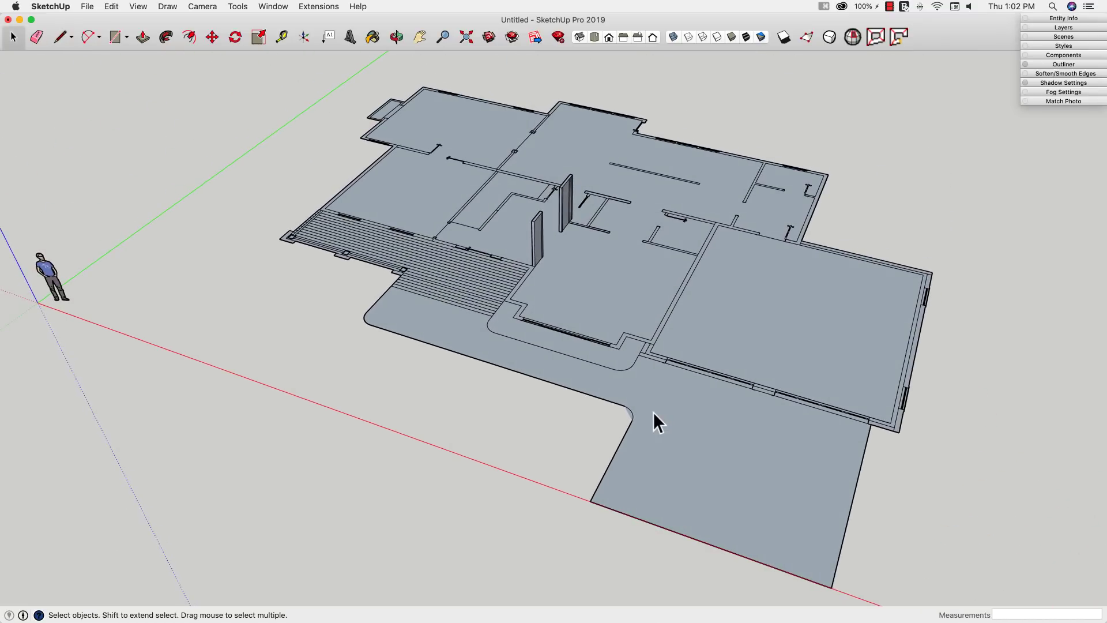
middle_click_drag(651, 411, 641, 406)
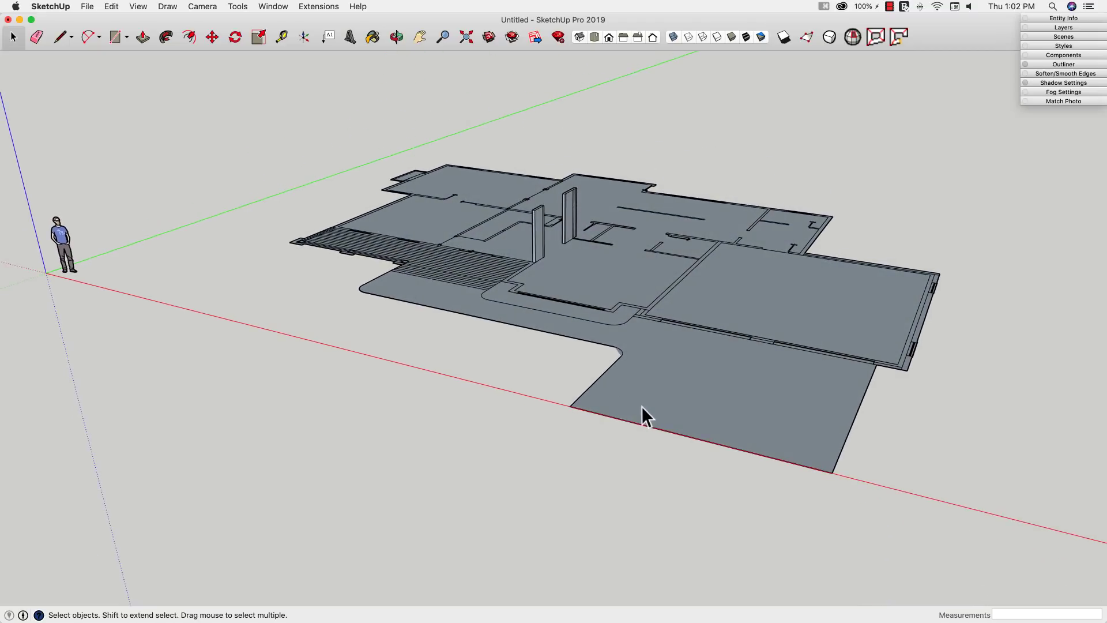
middle_click_drag(473, 341, 939, 234)
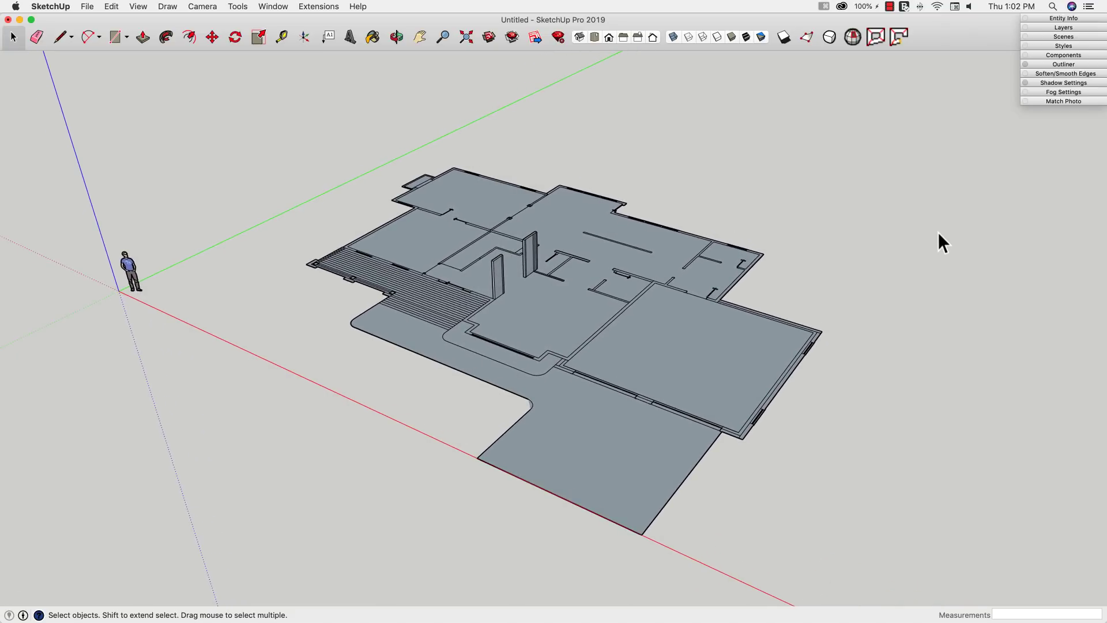
middle_click_drag(938, 231, 534, 288)
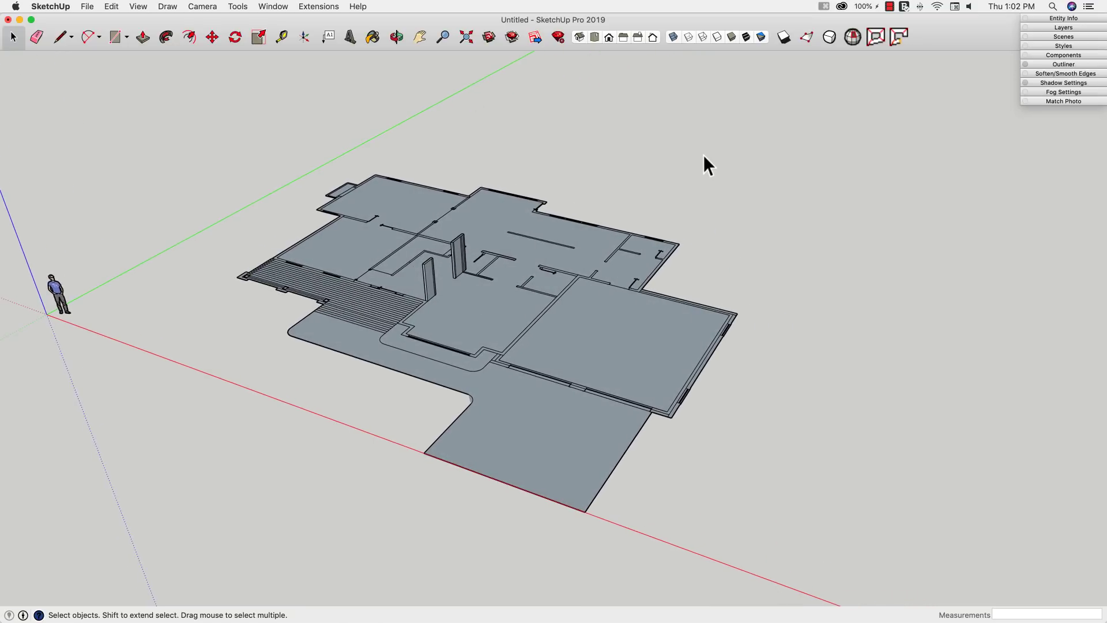